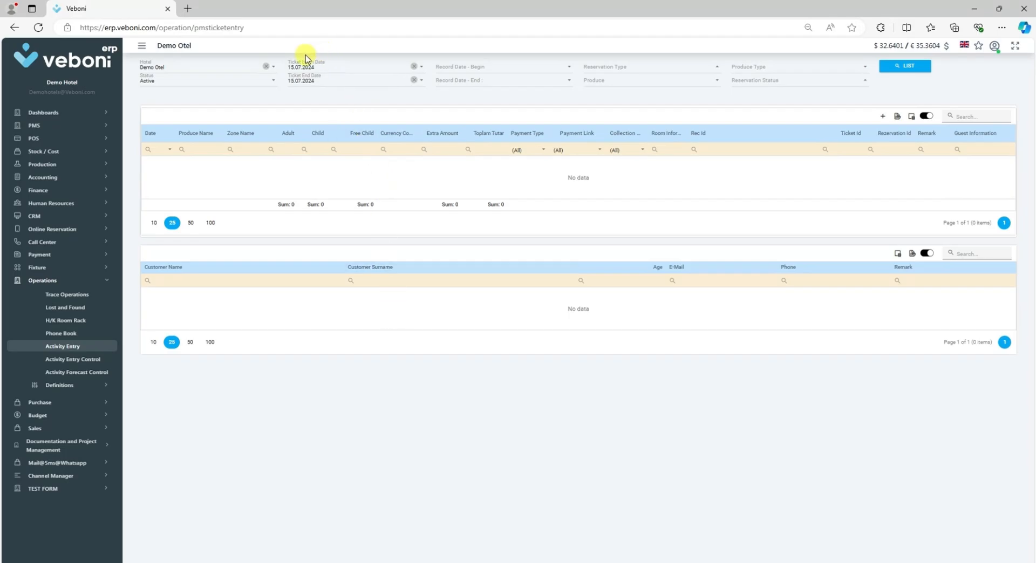
Step: Clear the ticket begin and end date filters and list the active activity entries
click(158, 82)
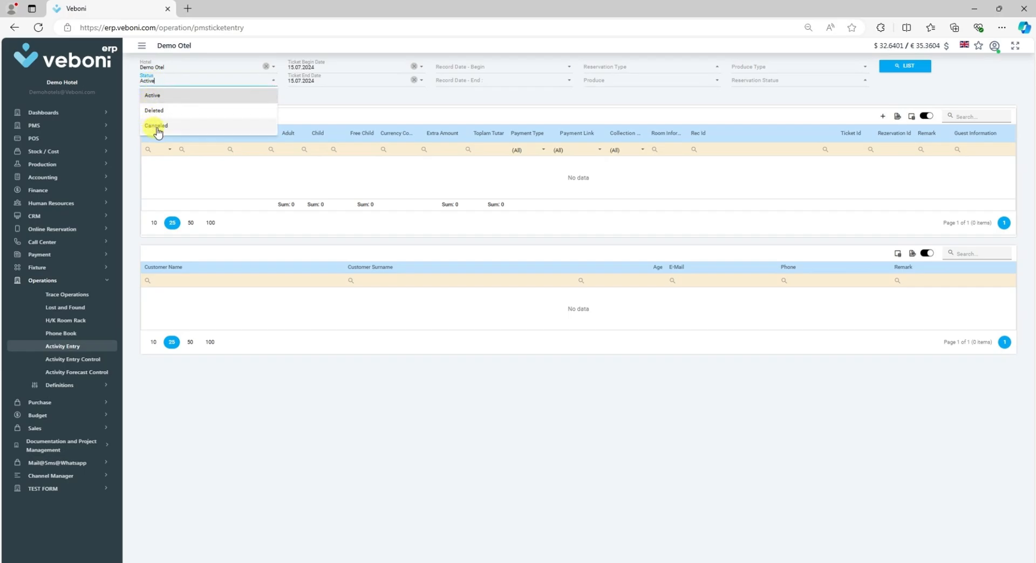
click(326, 99)
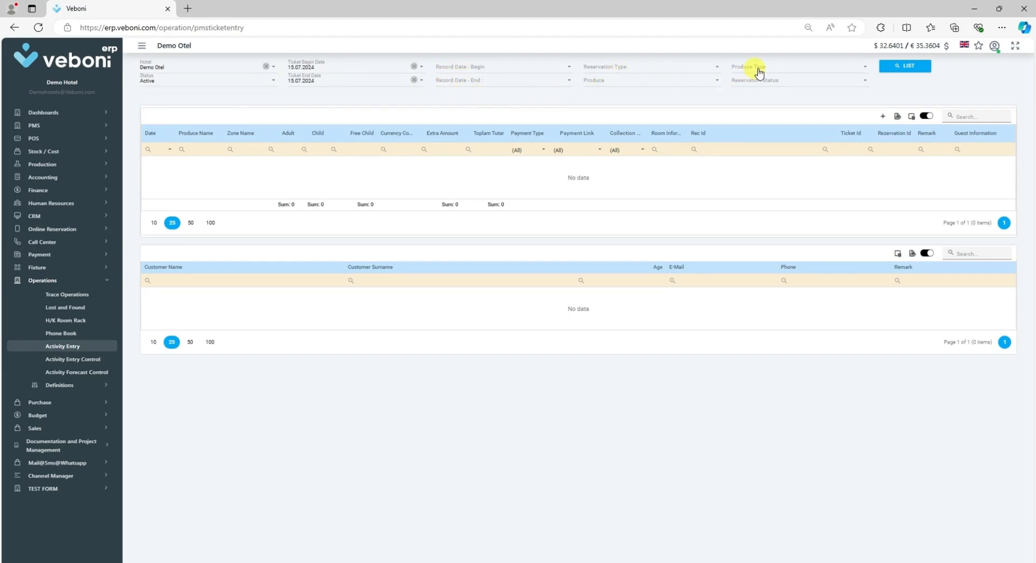
click(414, 72)
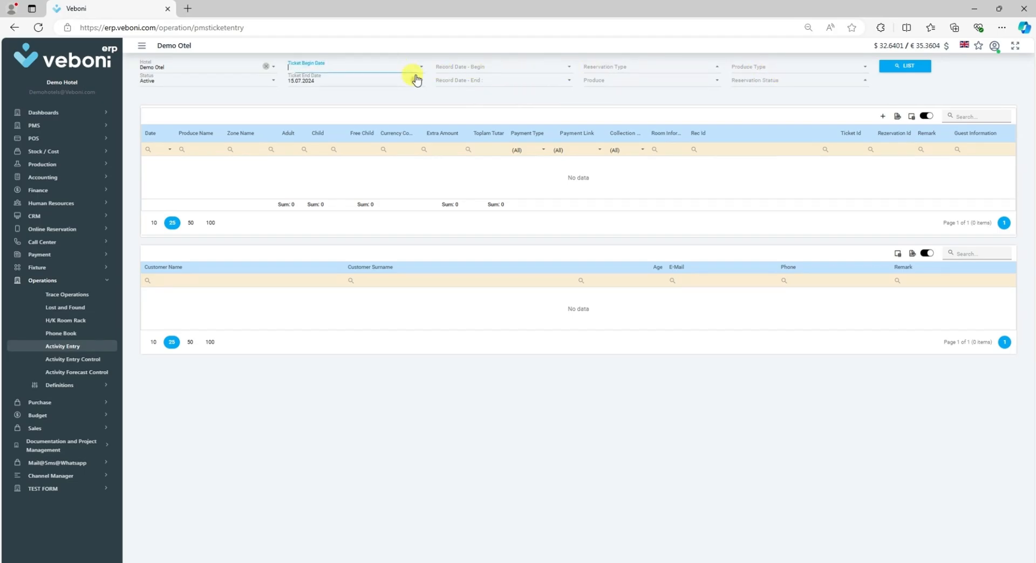
click(413, 79)
click(912, 67)
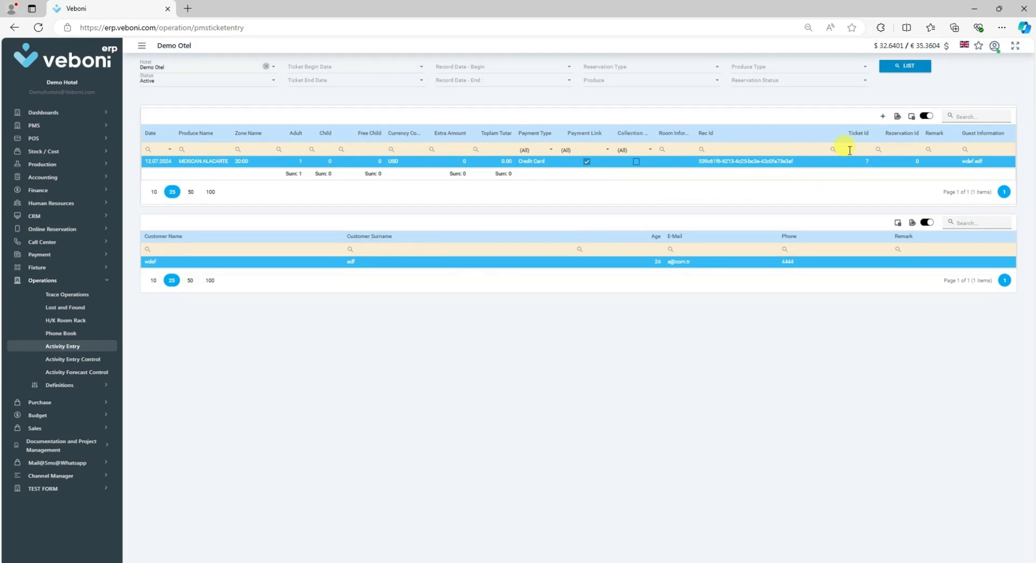
Step: Start a new activity entry for hotel Demo Otel with produce type Alacarte
click(883, 118)
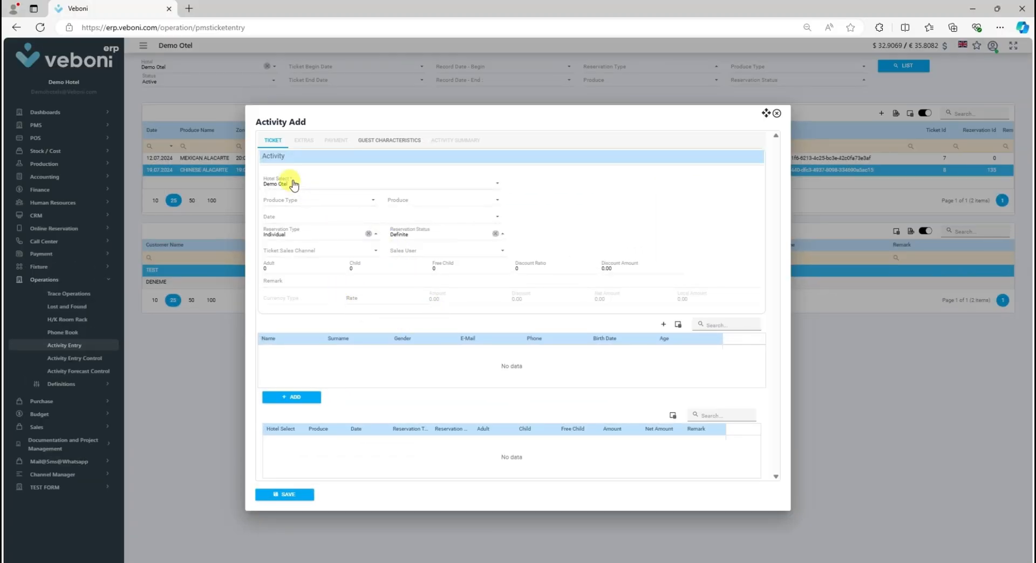
click(294, 186)
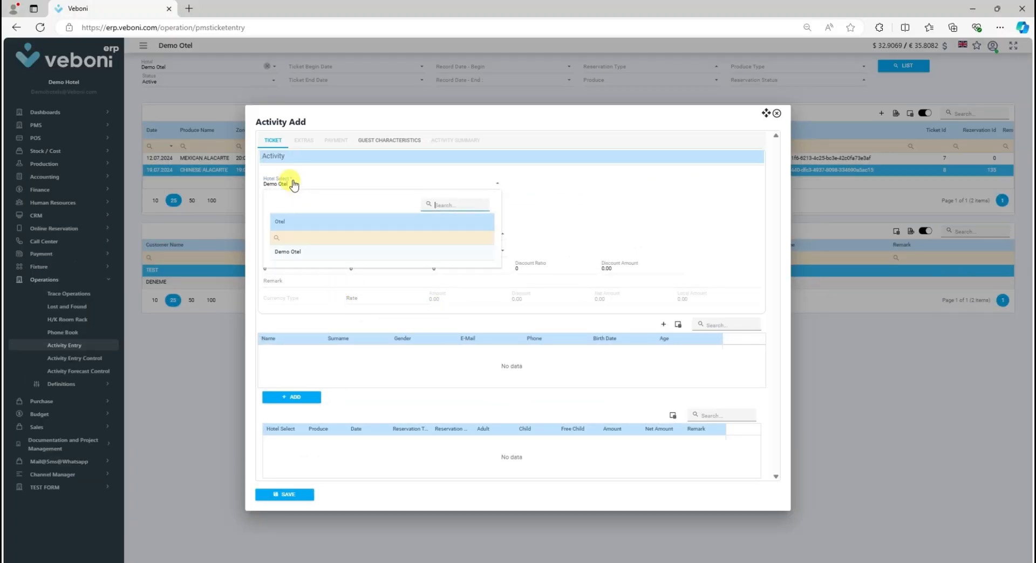
click(293, 186)
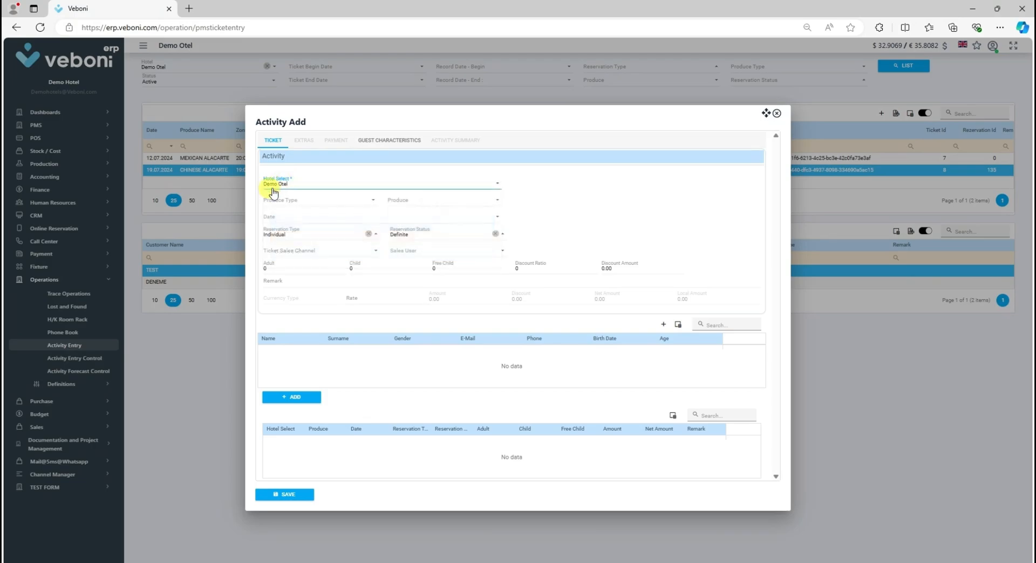
click(280, 202)
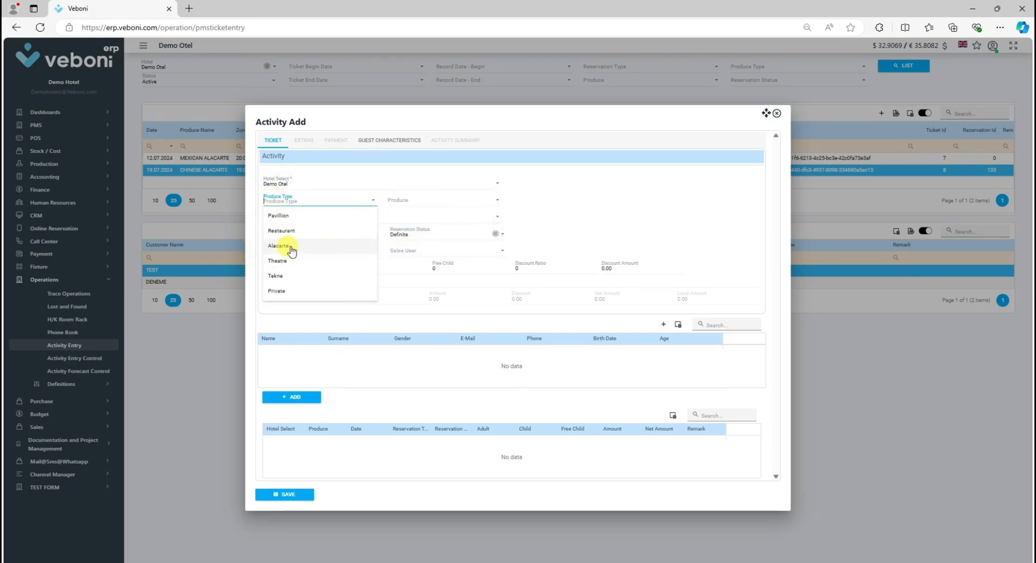
click(286, 246)
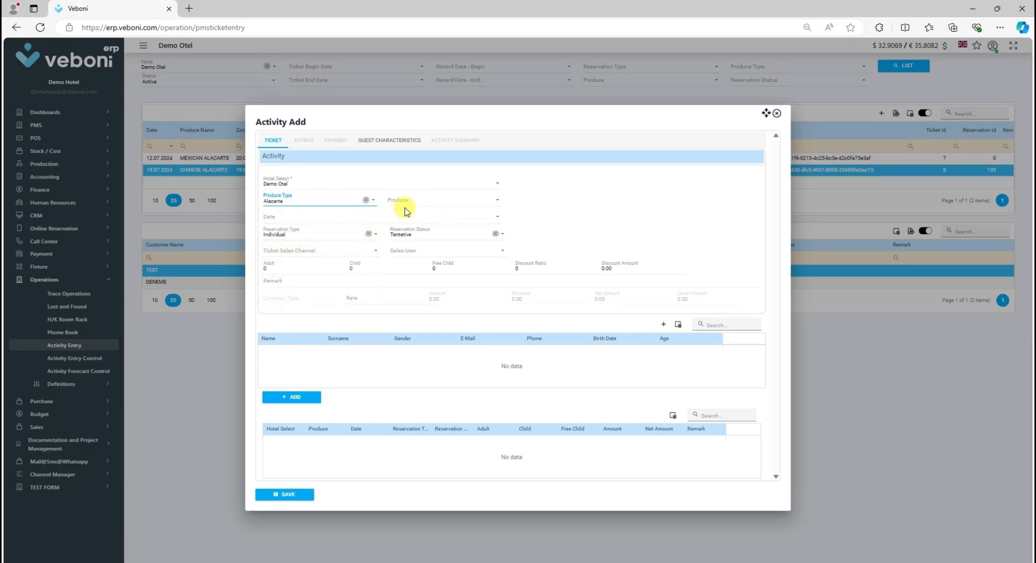
Step: Choose CHINESE ALACARTE as the produce and the 7/19/2024 2.Seans session as the date
click(420, 203)
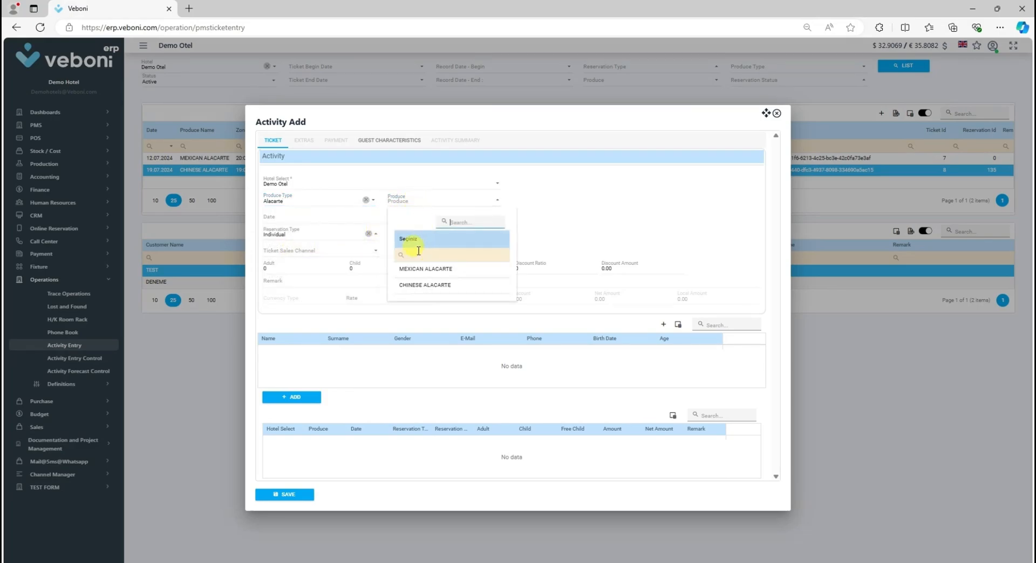
click(430, 285)
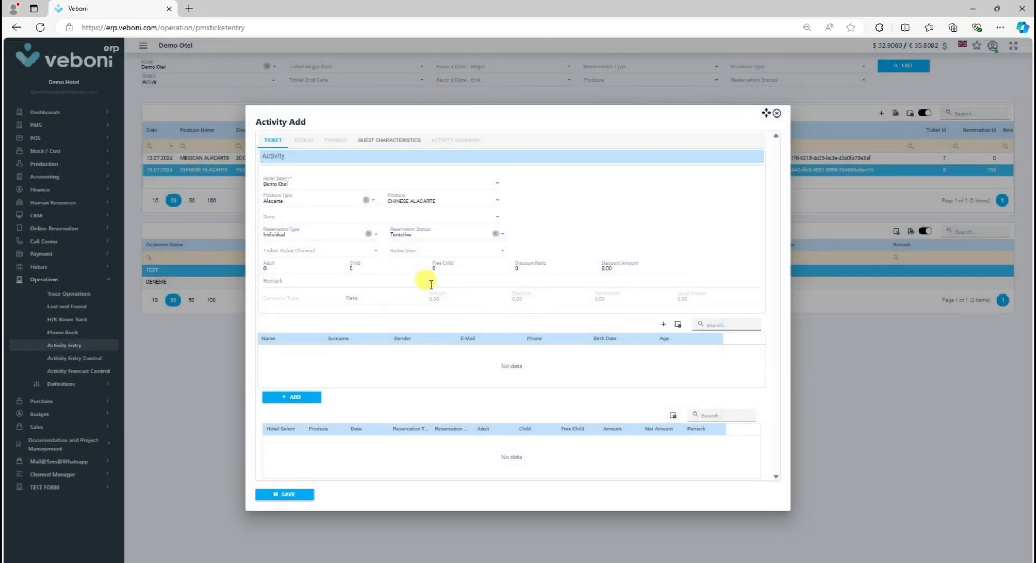
click(272, 218)
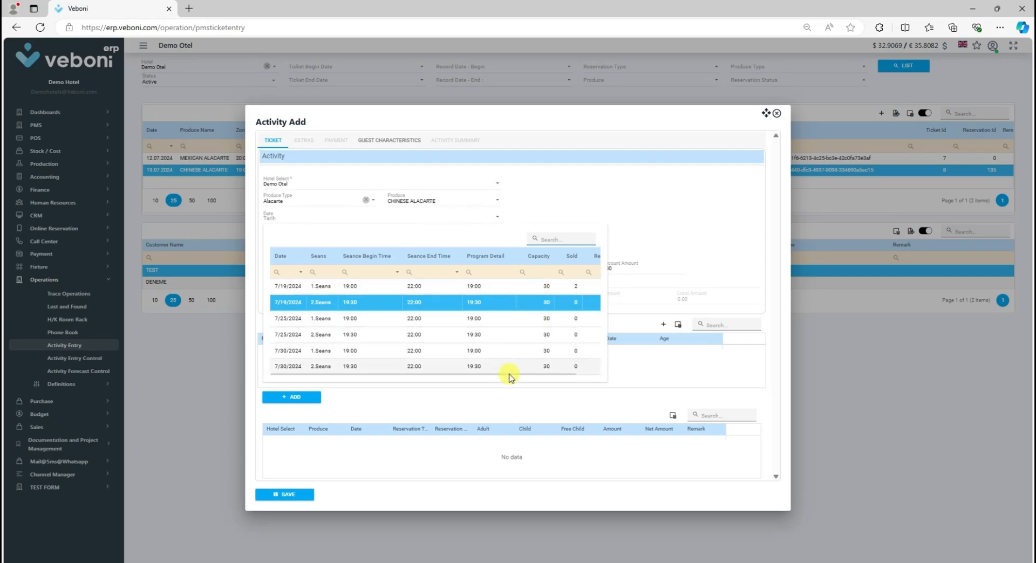
mouse_move(507, 376)
mouse_down()
mouse_move(557, 372)
mouse_move(504, 372)
mouse_up()
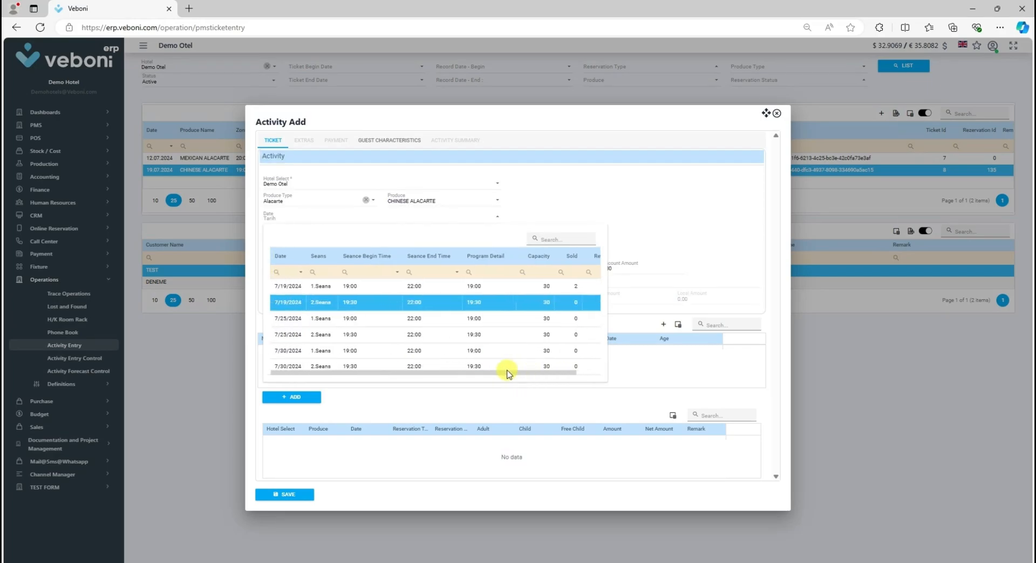
click(297, 300)
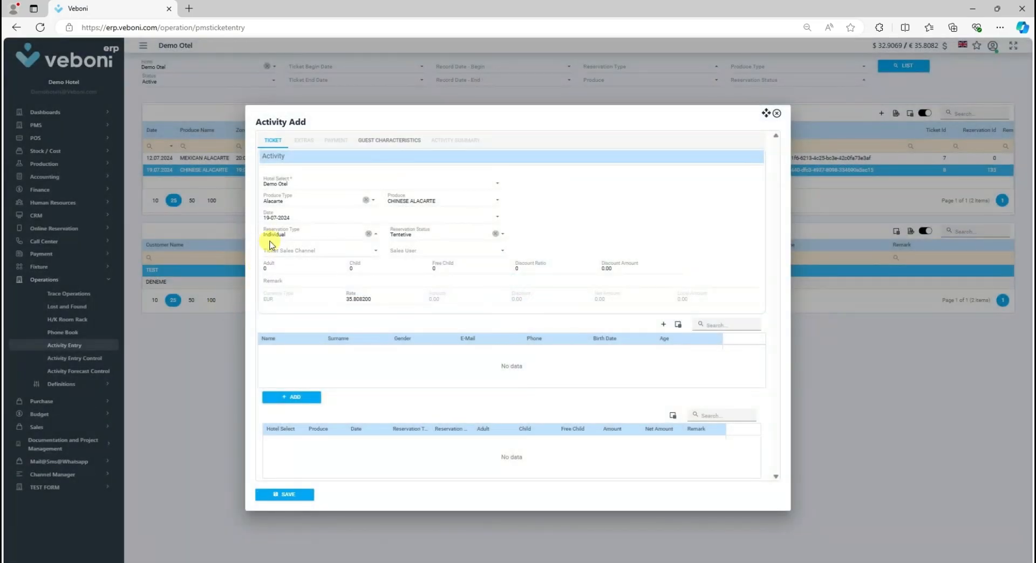
Step: Set the reservation type to Hotel and pick Demo Otel as the reservation's hotel
click(289, 237)
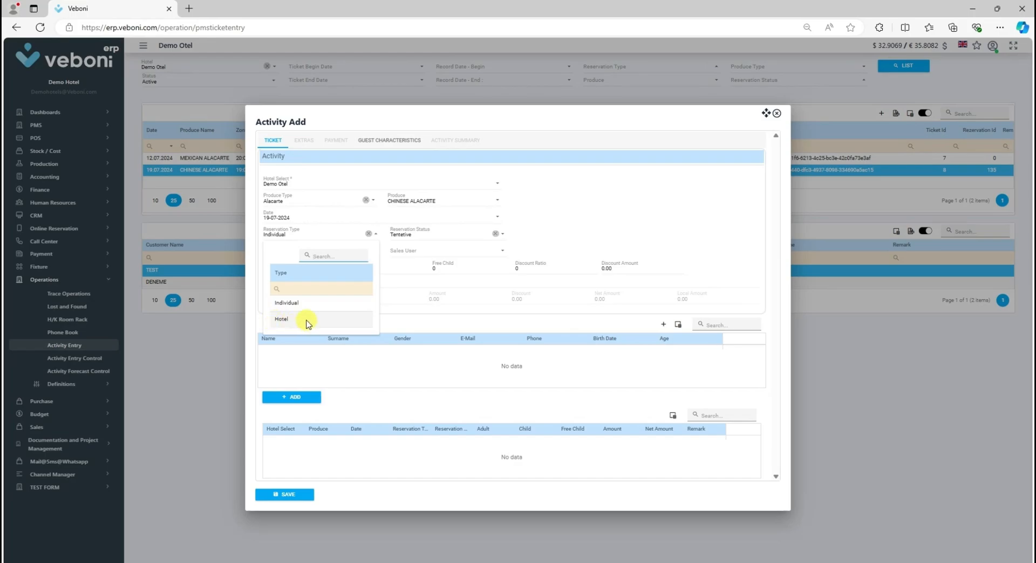
click(285, 320)
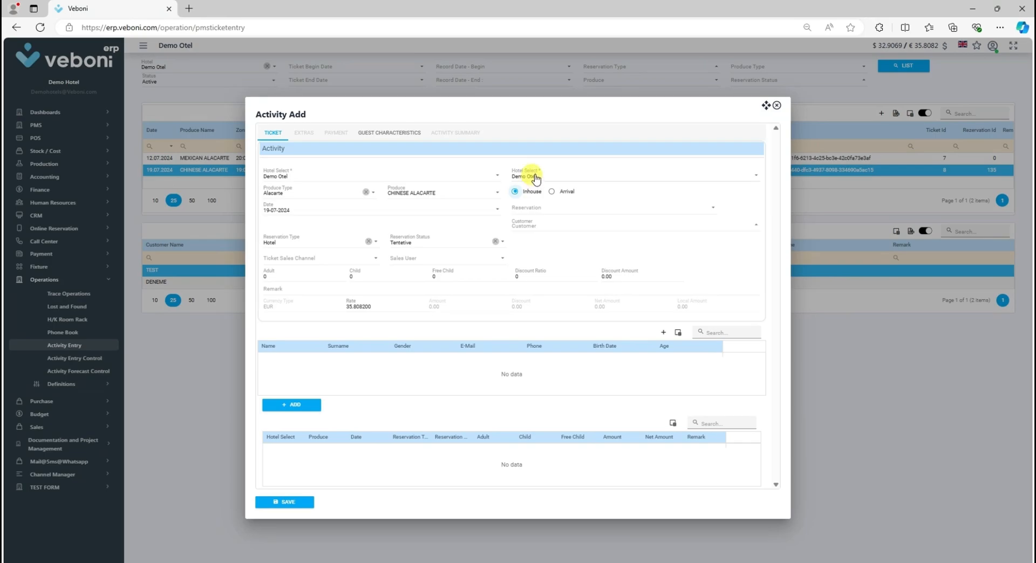
click(536, 179)
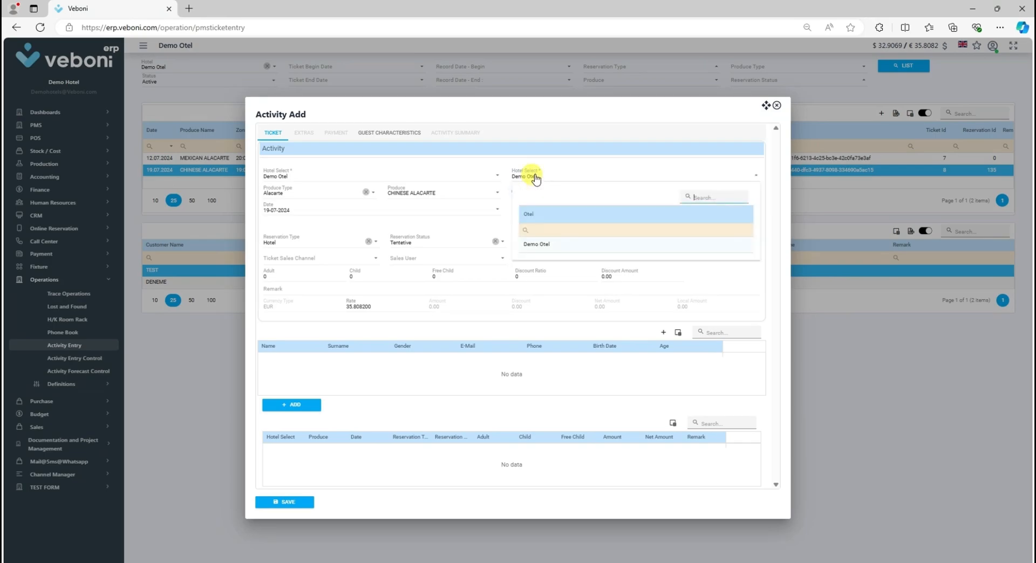
click(534, 177)
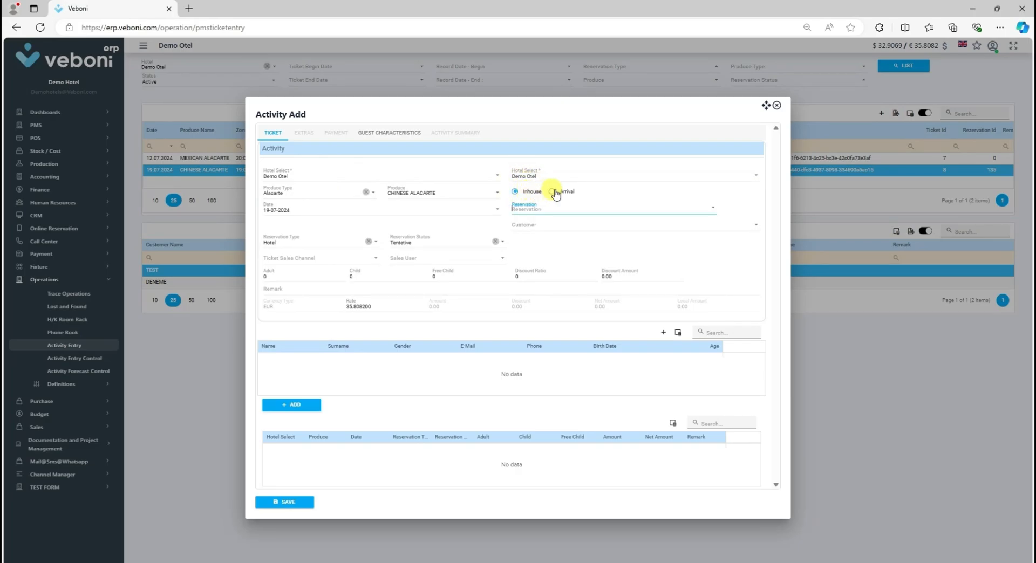
Step: Keep the Inhouse option and select reservation 3001
click(559, 190)
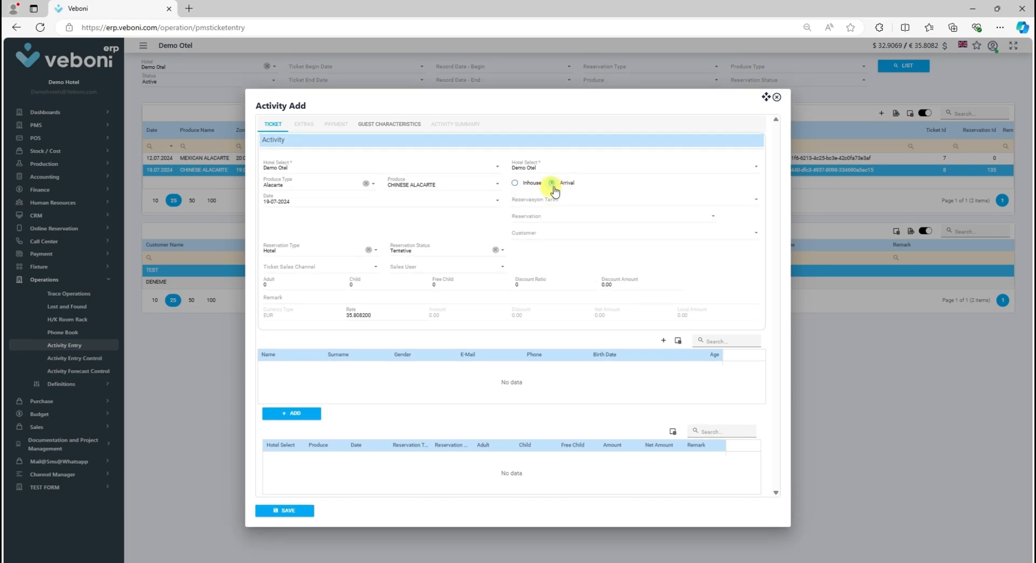
click(524, 184)
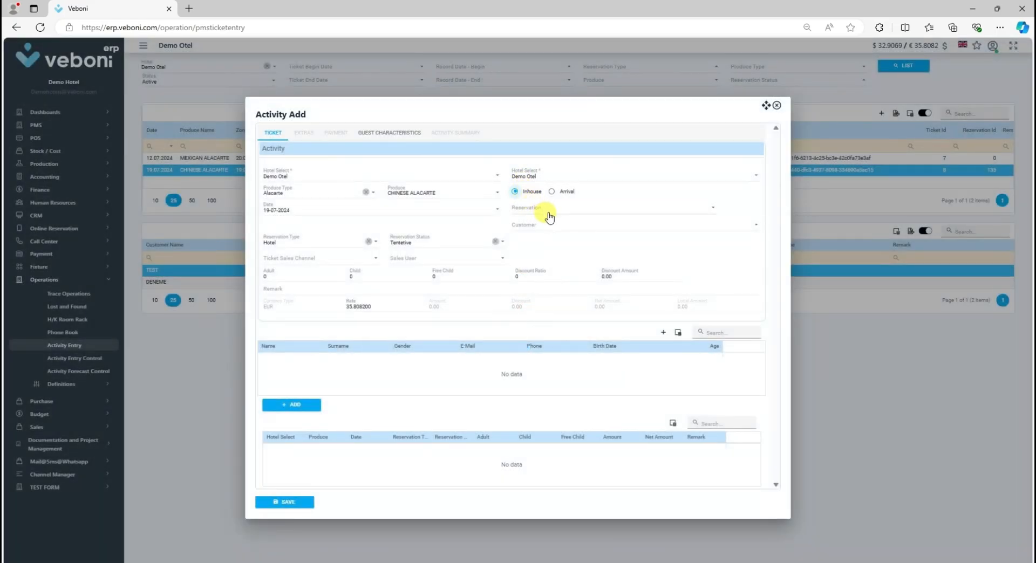
click(572, 208)
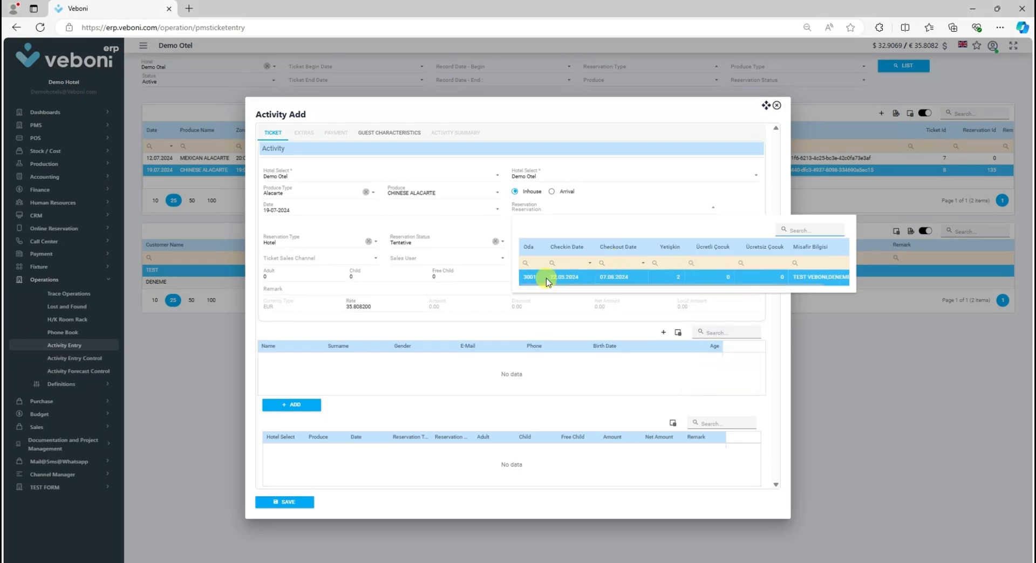
click(532, 279)
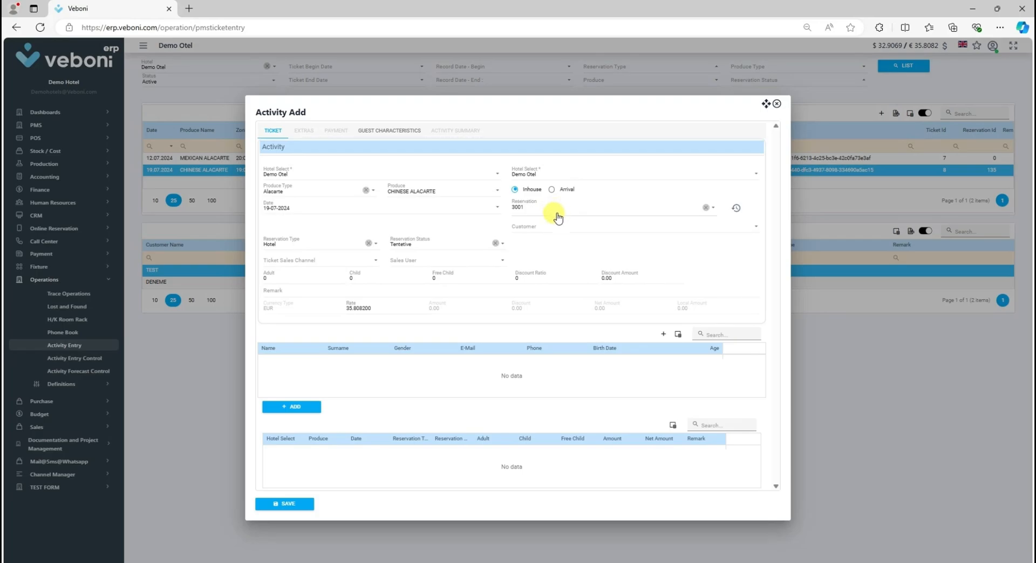
Step: Select both of the reservation's guests as customers for the activity
click(536, 227)
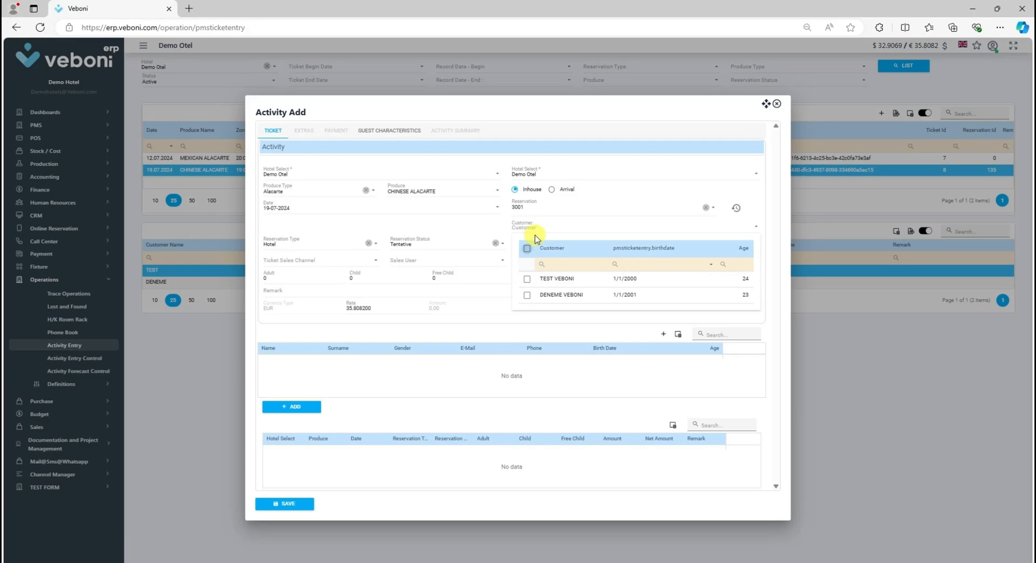
click(526, 294)
click(526, 279)
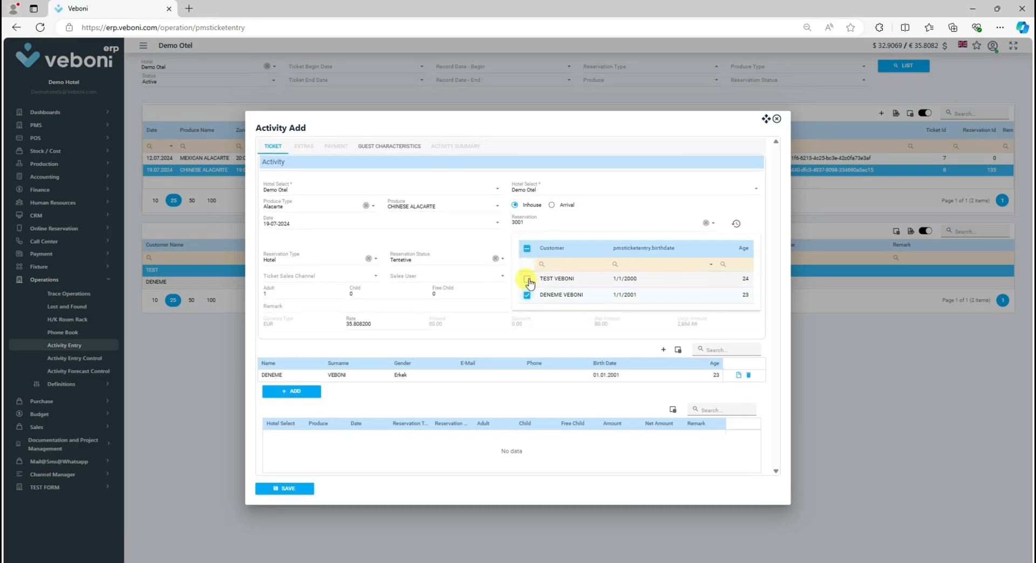
click(526, 250)
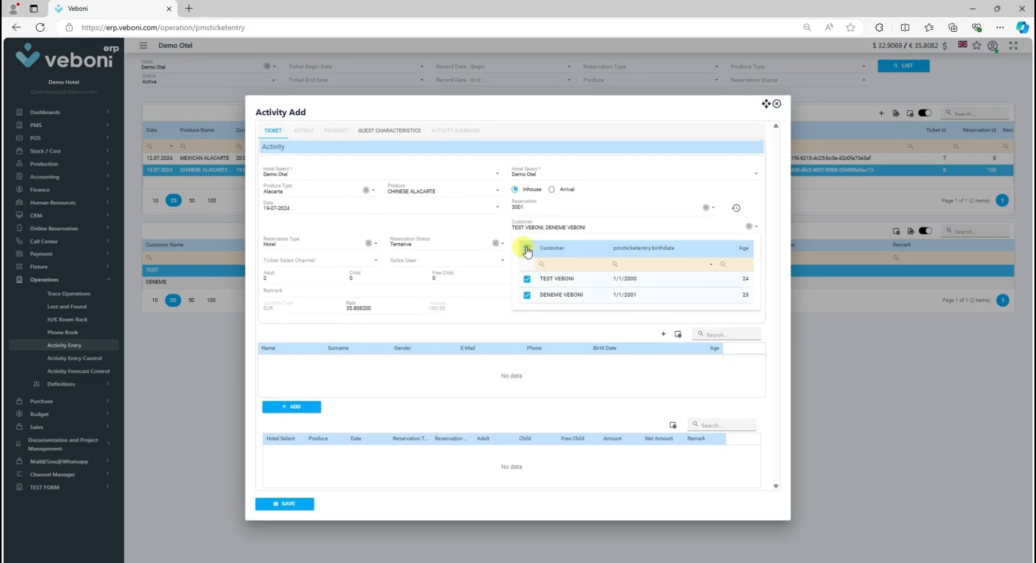
click(526, 249)
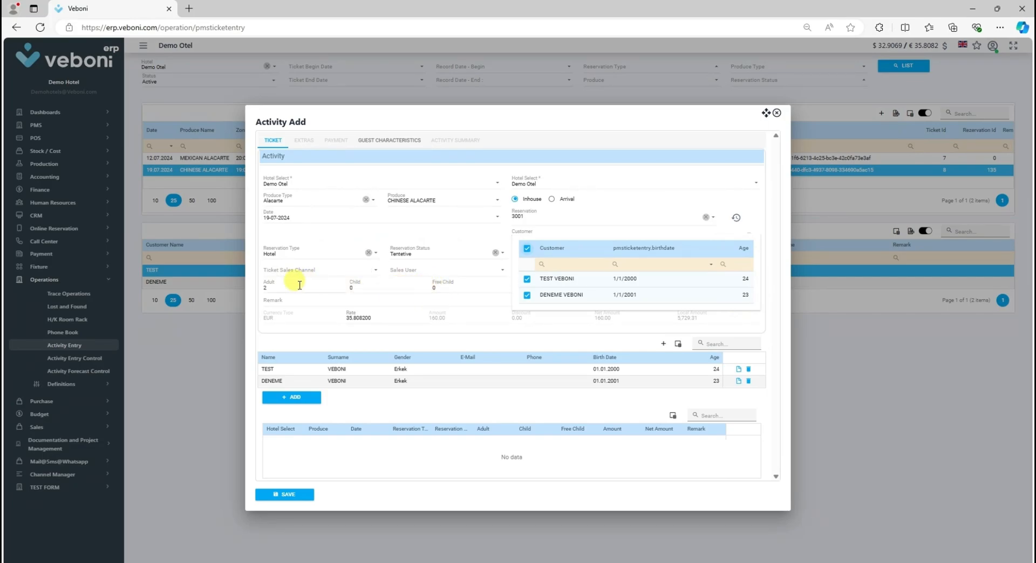
click(249, 282)
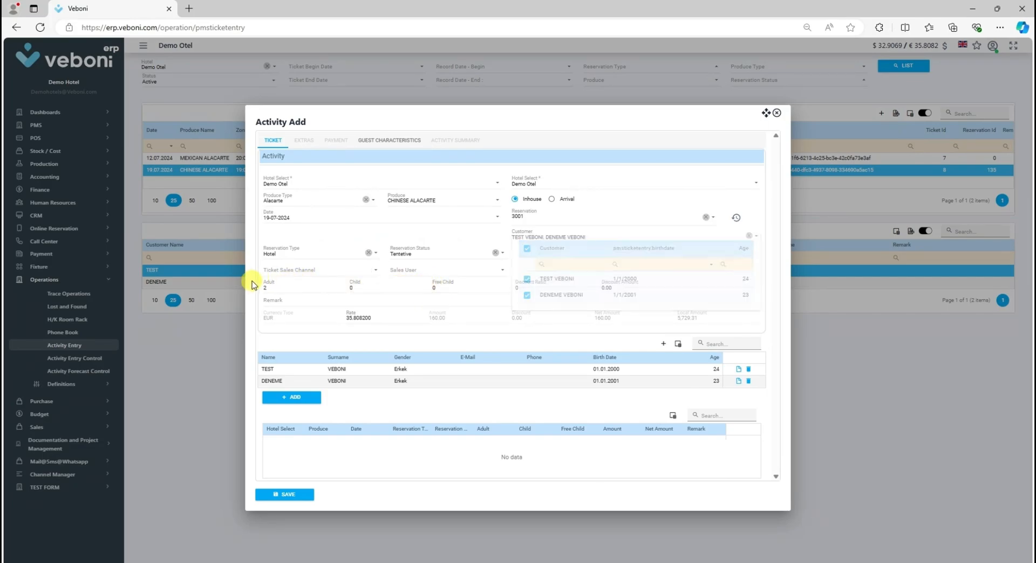
Step: Set the ticket sales channel to GR and the sales user to Demo Hotel
click(294, 271)
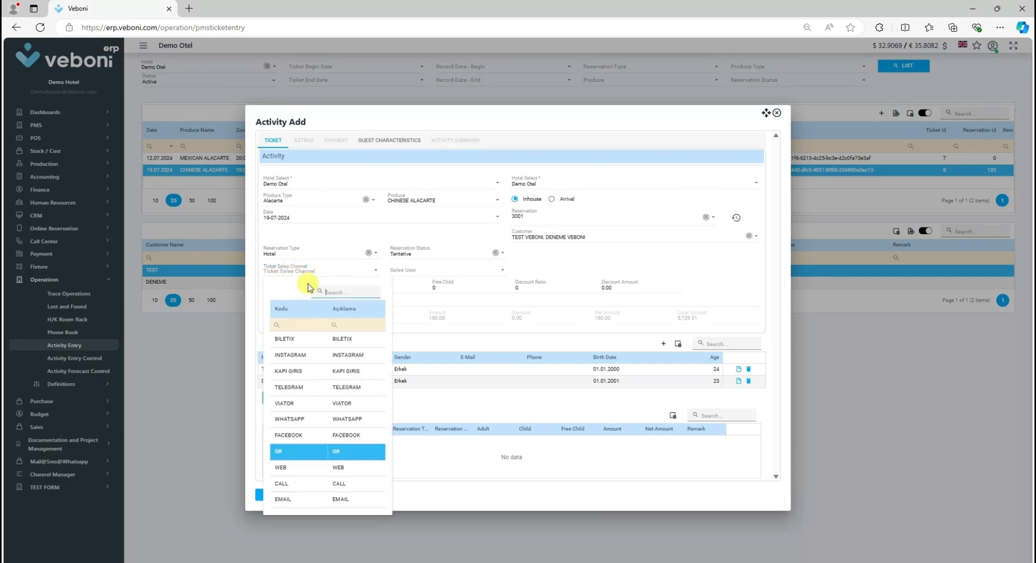
click(314, 455)
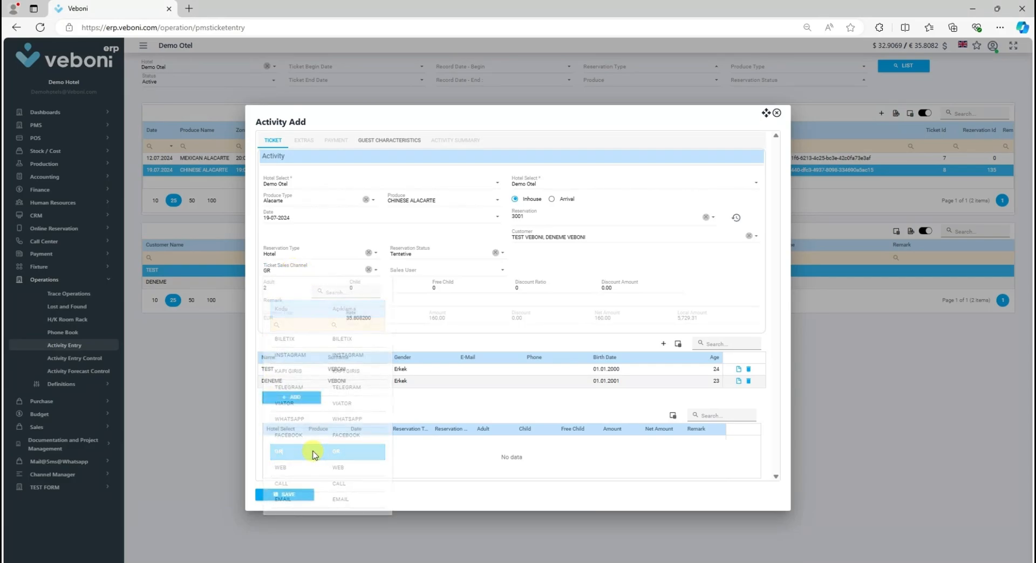
click(414, 273)
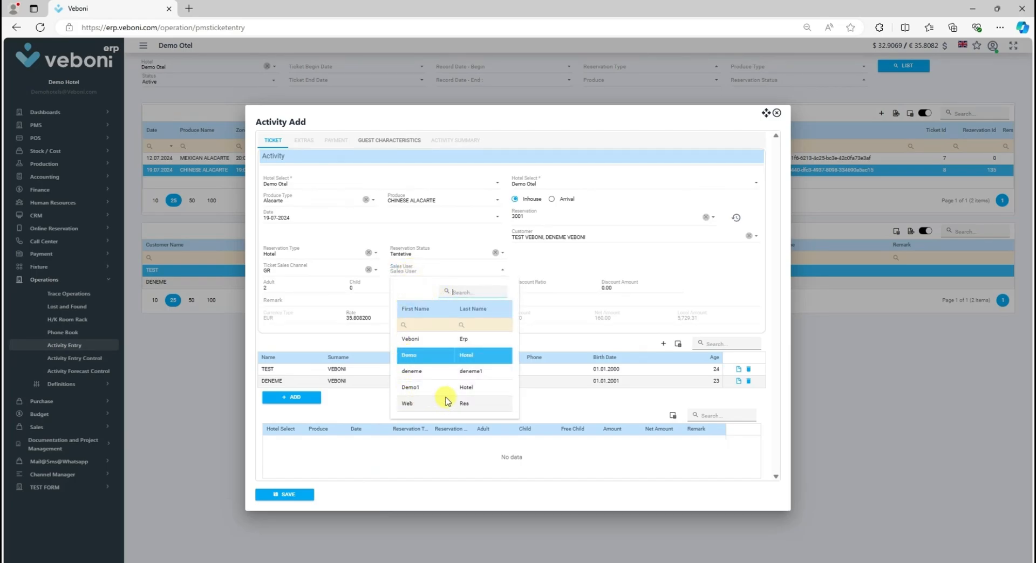
click(423, 359)
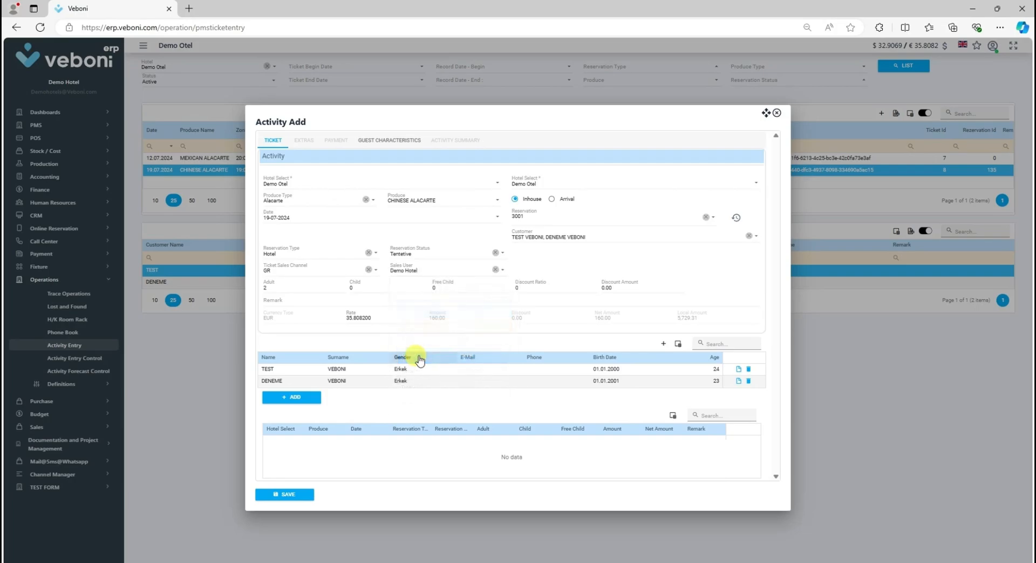
Step: Change the reservation status to Definite
click(421, 255)
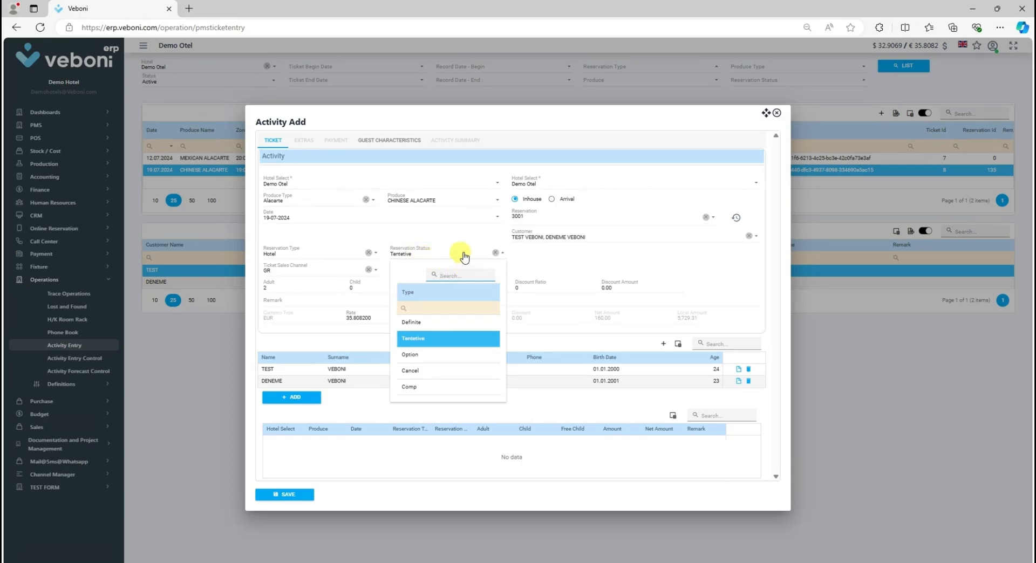
click(419, 323)
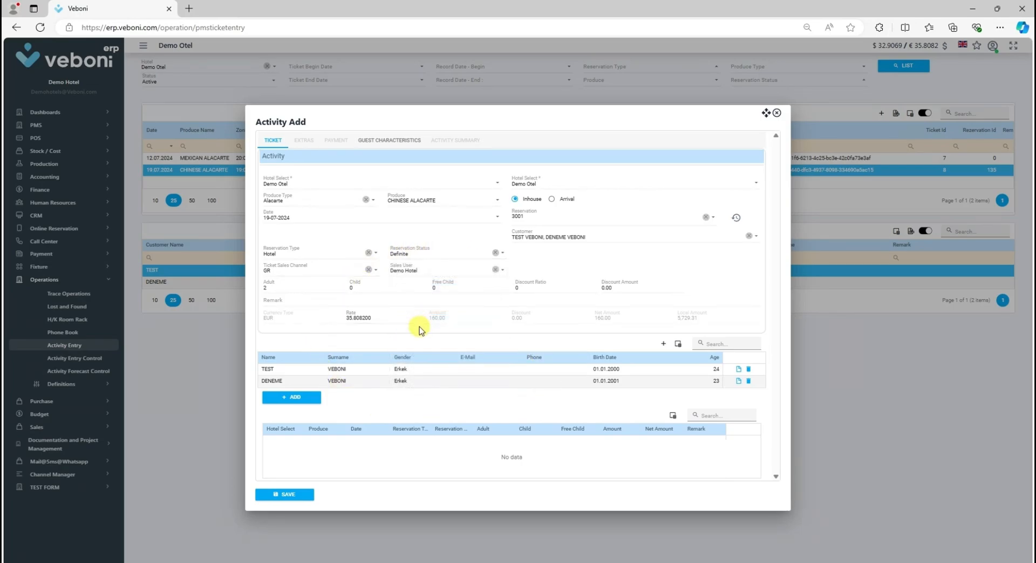
click(296, 300)
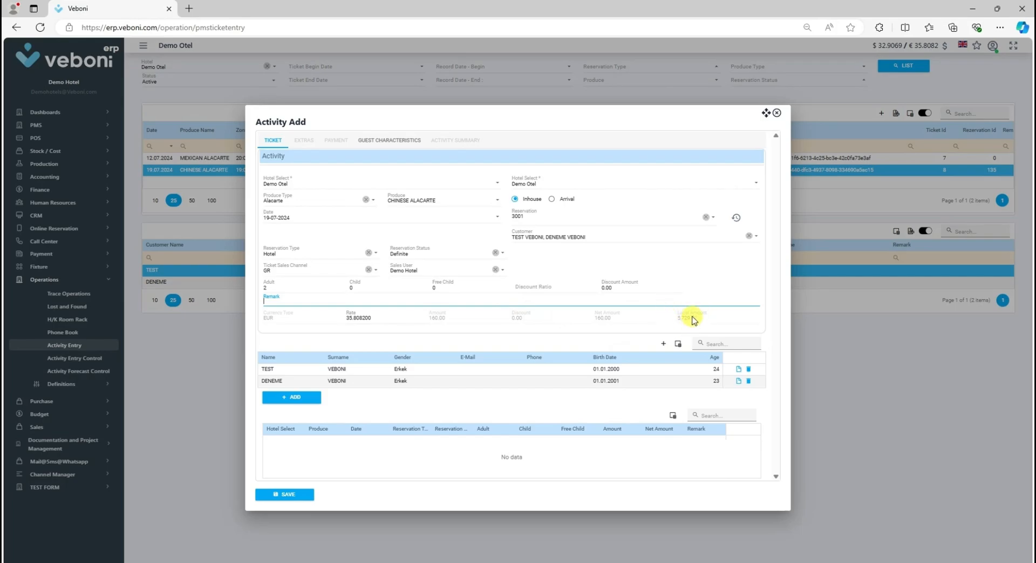
click(547, 285)
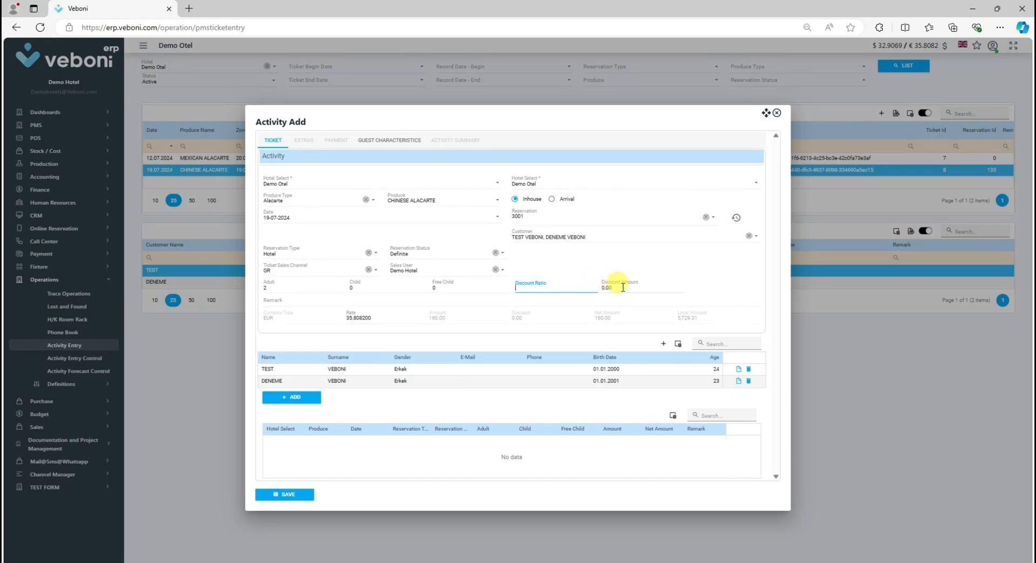
Step: Set the discount ratio to 50
click(623, 286)
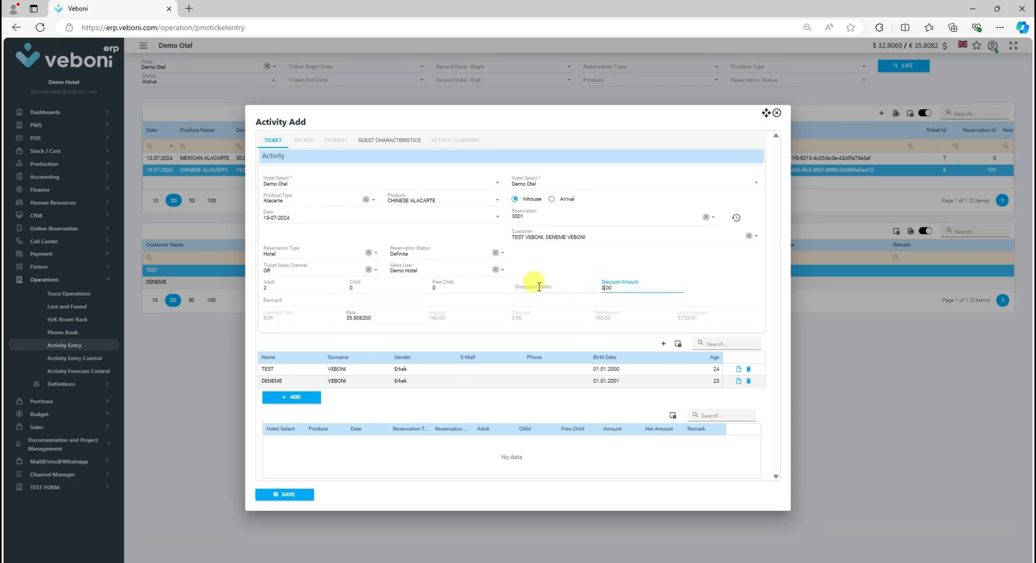
click(539, 287)
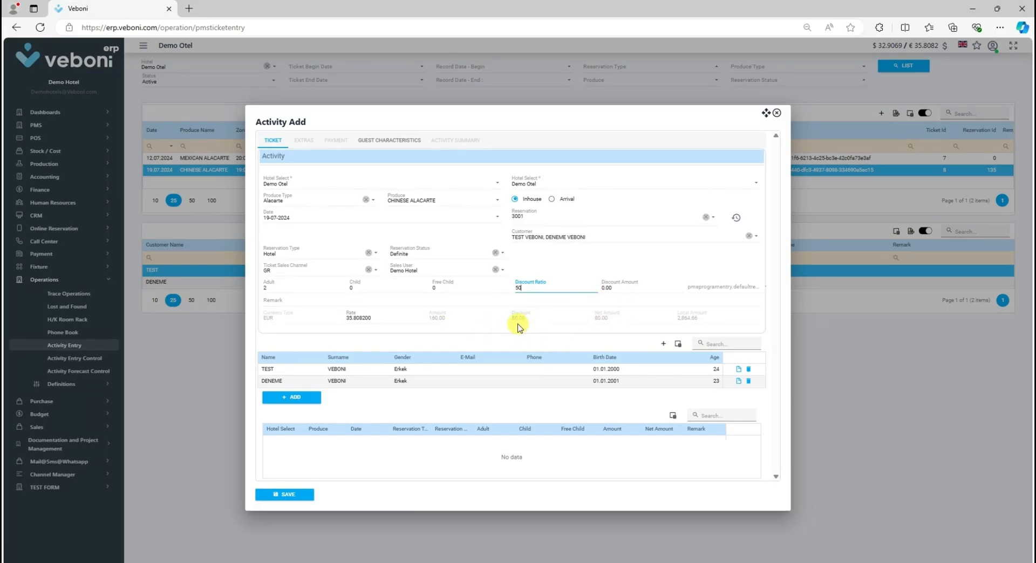
click(372, 350)
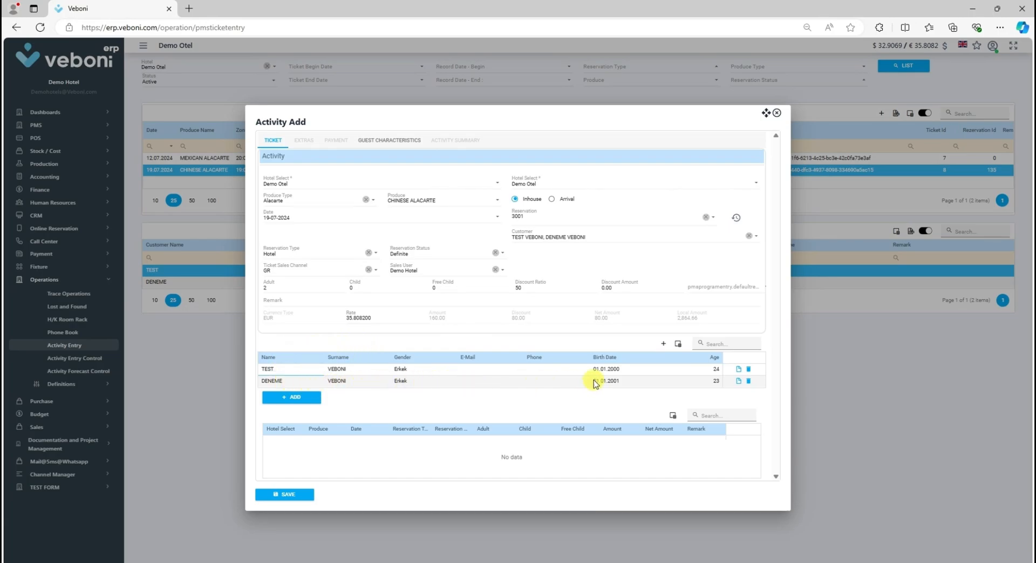
Step: Review the second guest's invoice address details and the guest characteristics section, then return to the ticket details
click(738, 382)
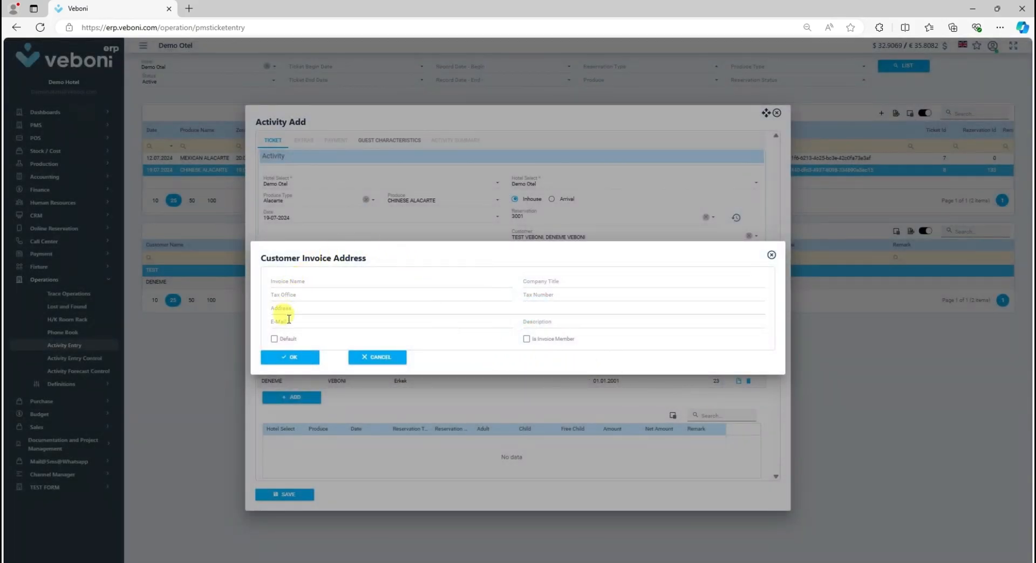
click(770, 255)
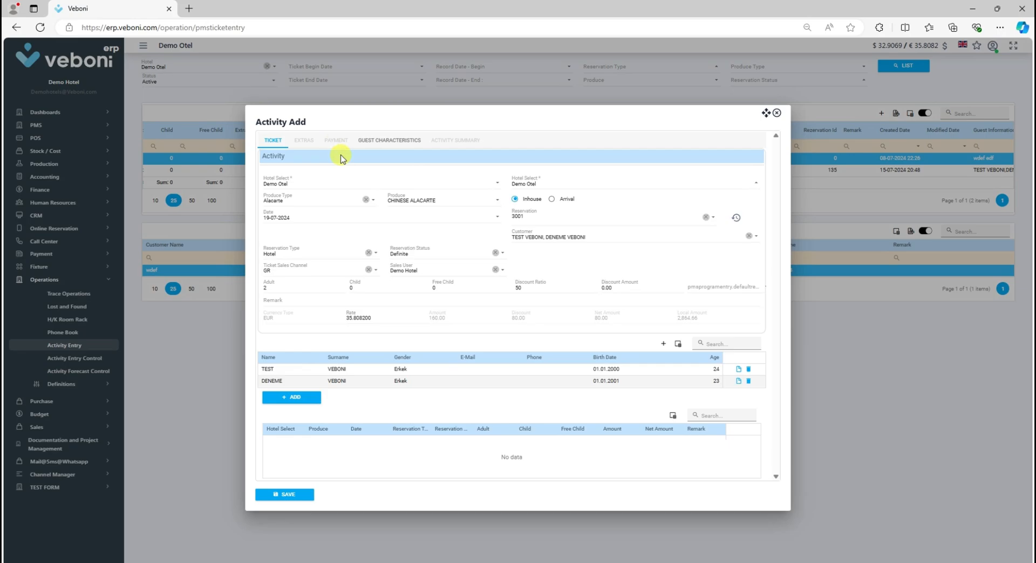
click(383, 141)
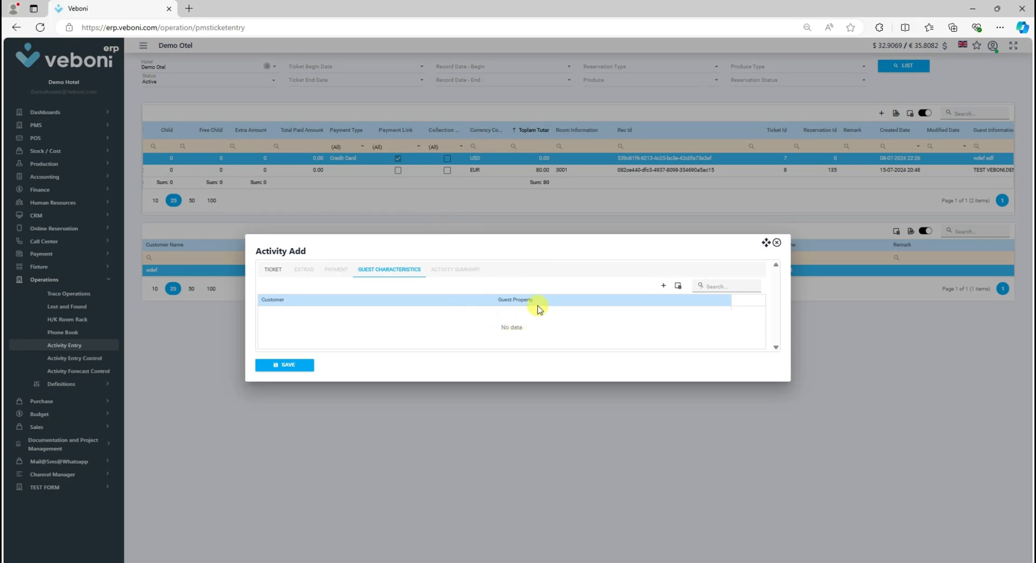
click(274, 270)
Step: Add the ticket line to the activity list and save the activity entry
click(286, 397)
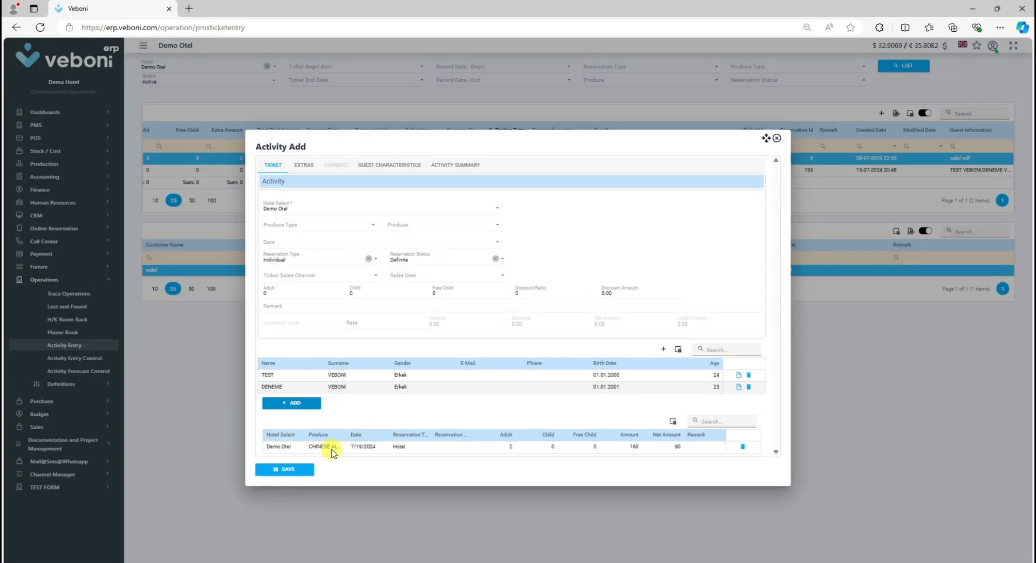
click(285, 471)
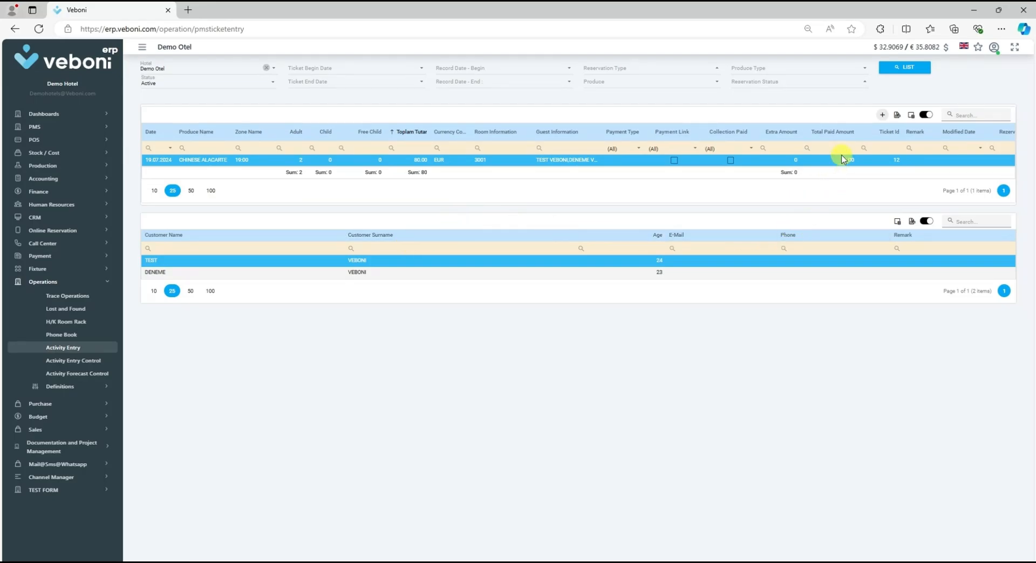
Step: Start a new activity entry and select Demo Otel as the hotel
click(883, 115)
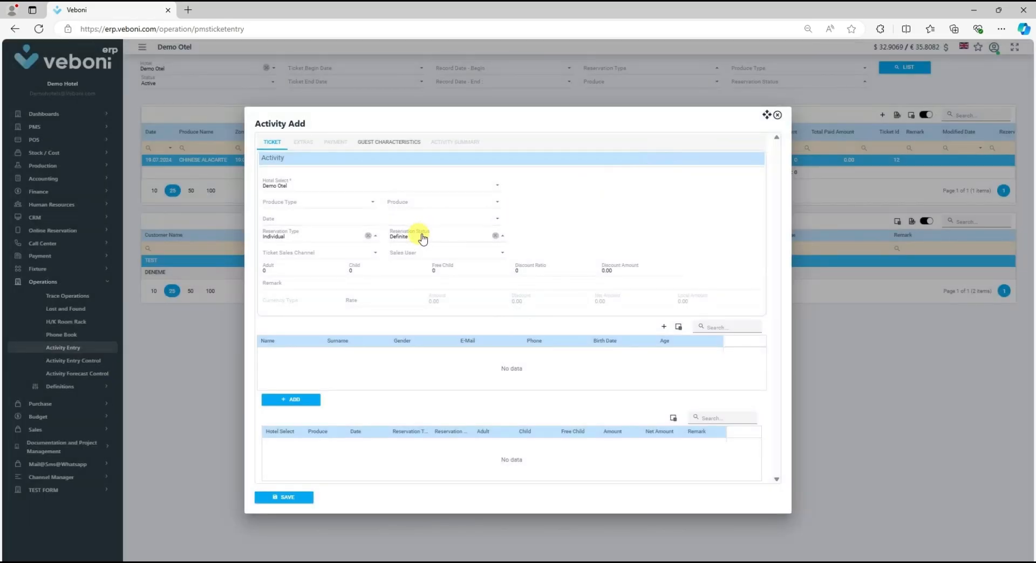
click(274, 185)
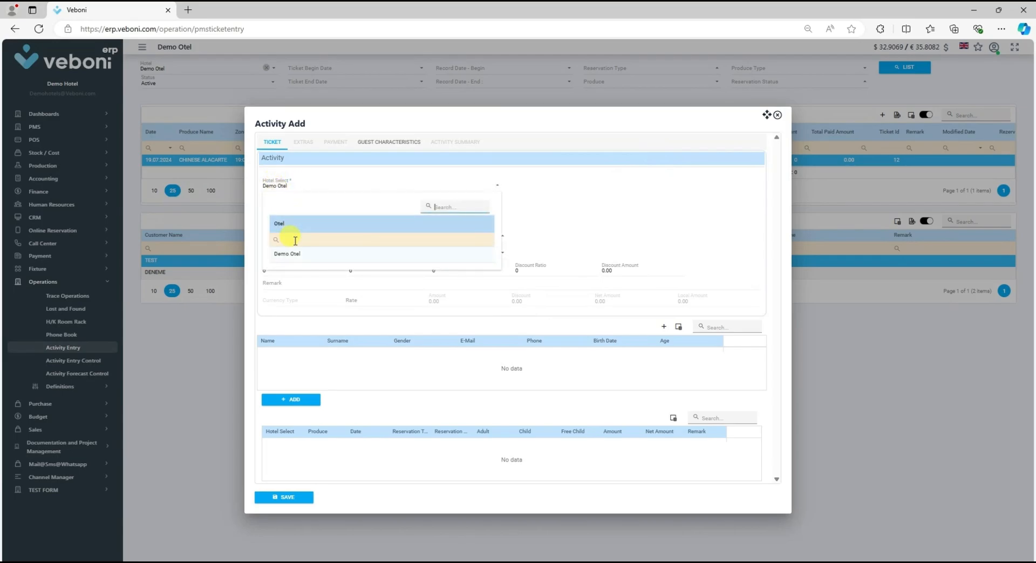
click(247, 255)
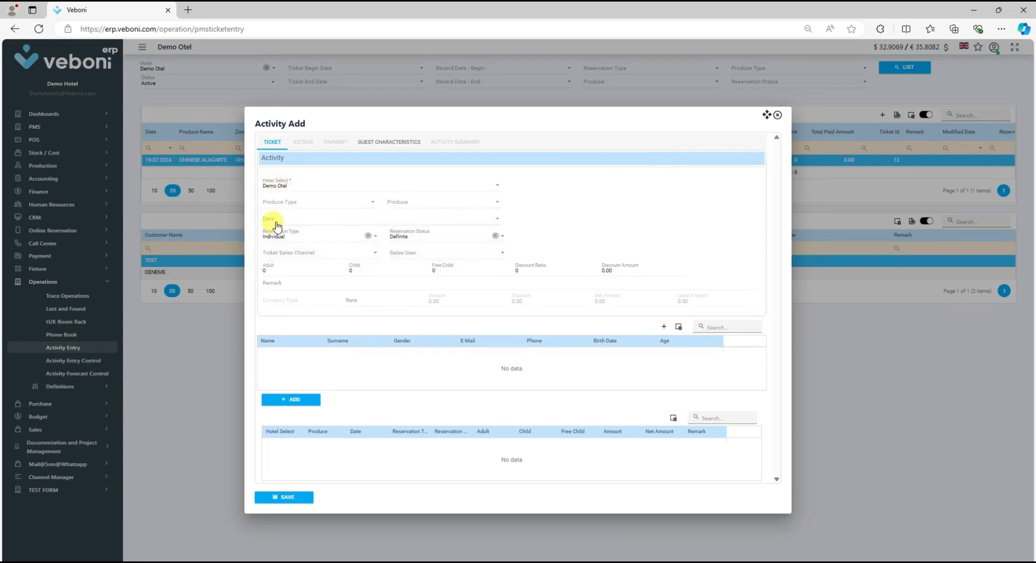
Step: Set the produce type to Alacarte and the produce to CHINESE ALACARTE
click(292, 202)
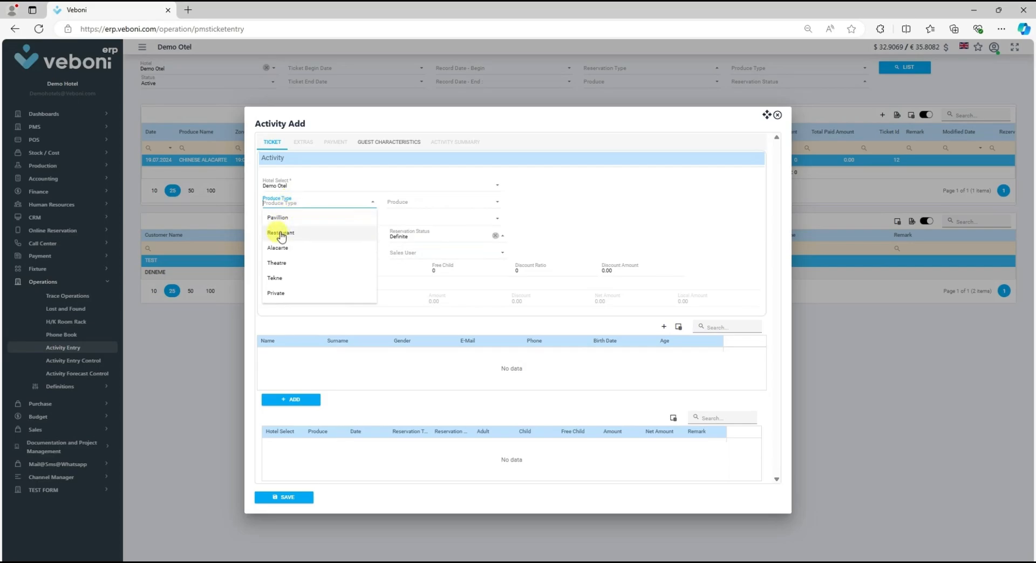
click(280, 255)
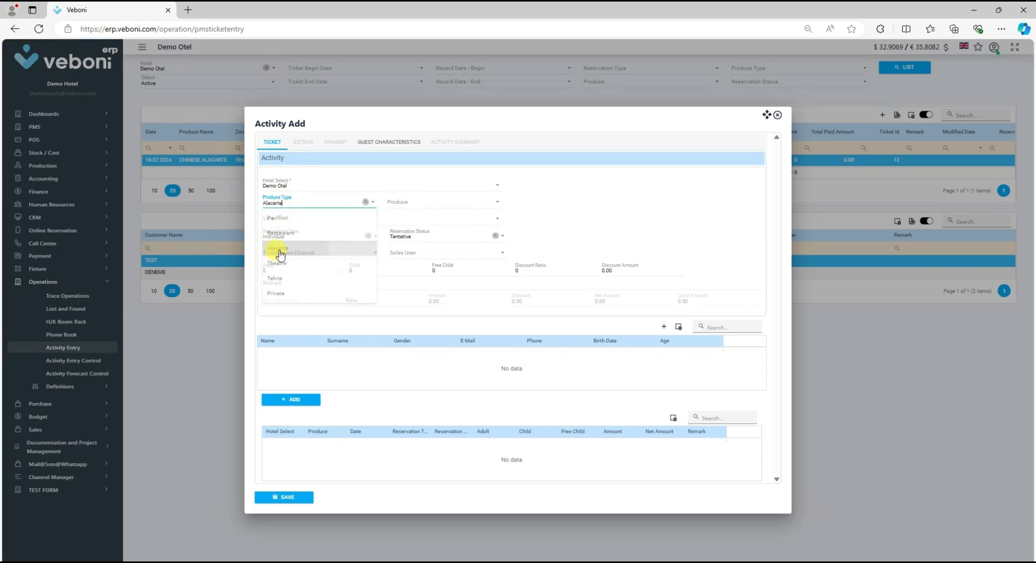
click(411, 205)
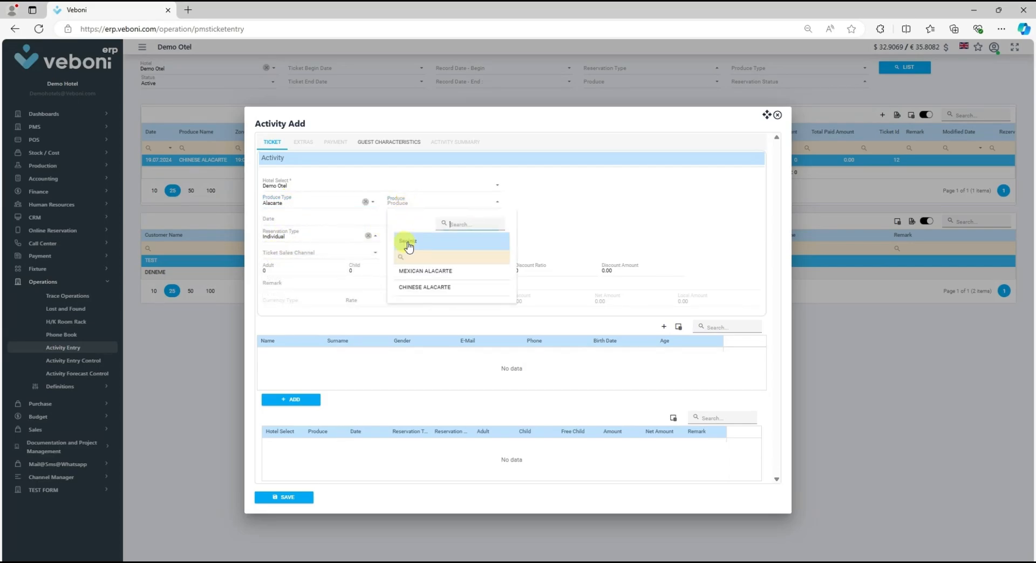
click(413, 288)
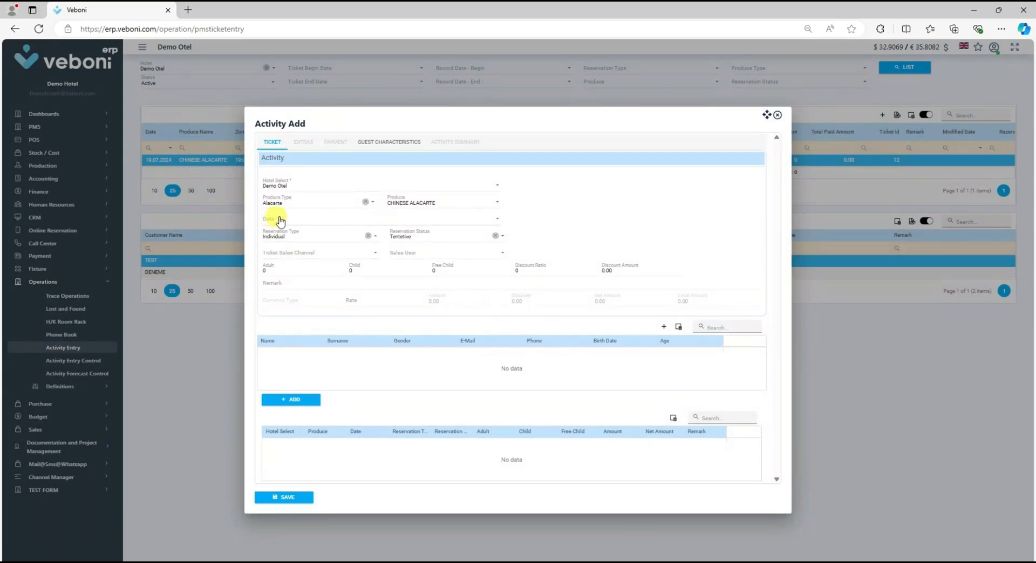
Step: Pick the 19-07-2024 session as the activity date and set the reservation status to Definite
click(281, 220)
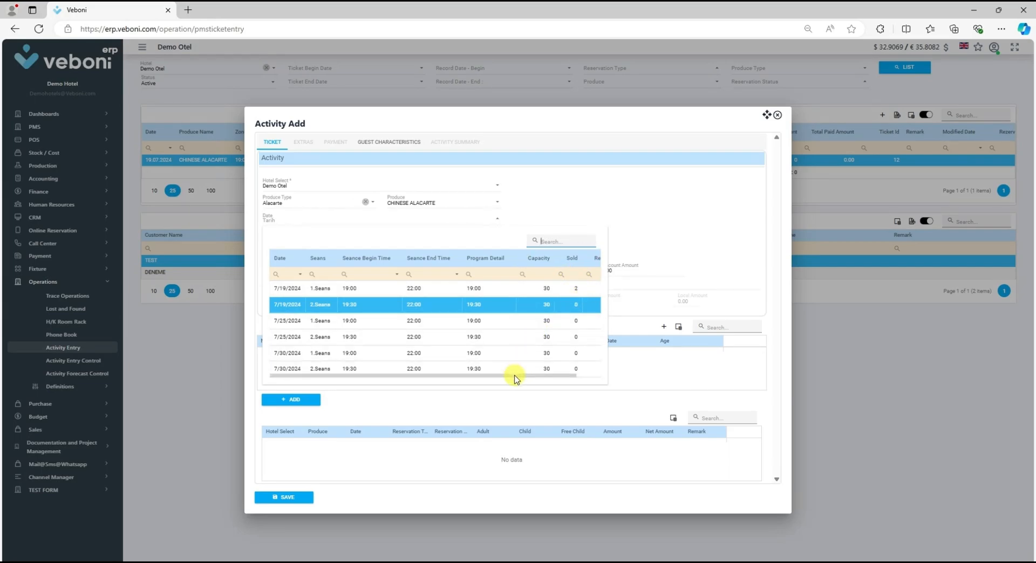
mouse_move(514, 378)
mouse_down()
mouse_move(578, 370)
mouse_move(518, 374)
mouse_up()
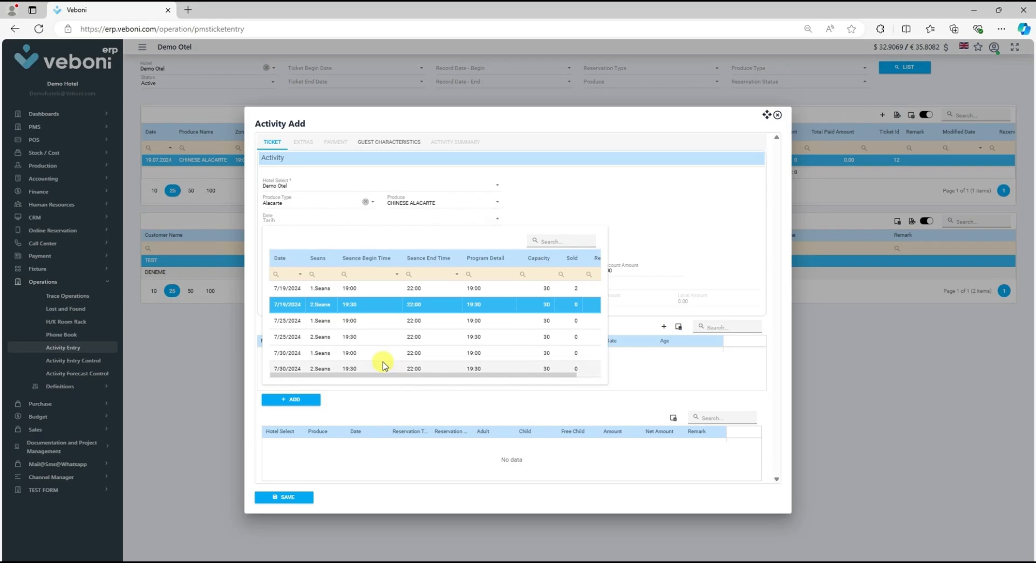
click(309, 303)
click(314, 290)
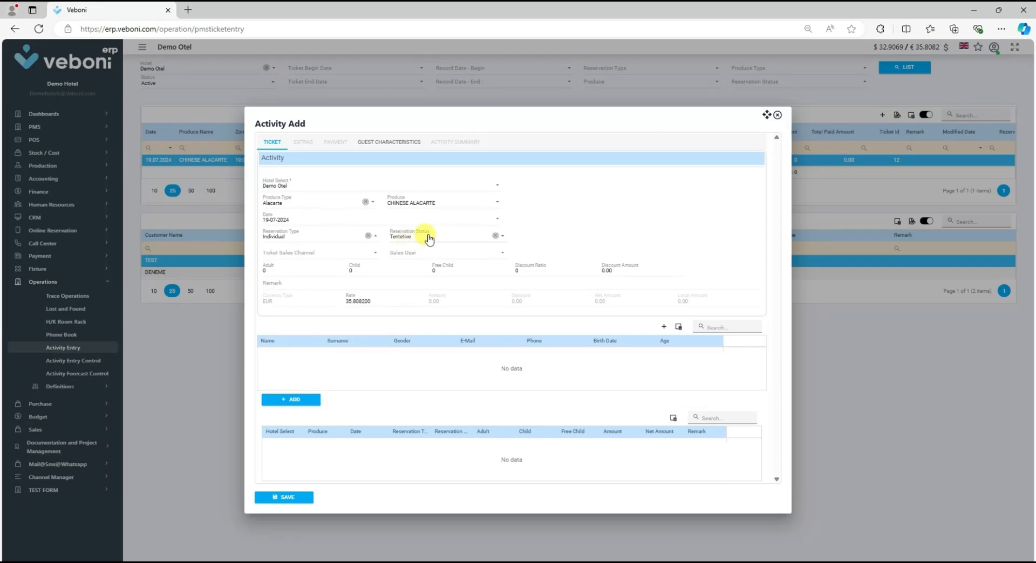
click(406, 237)
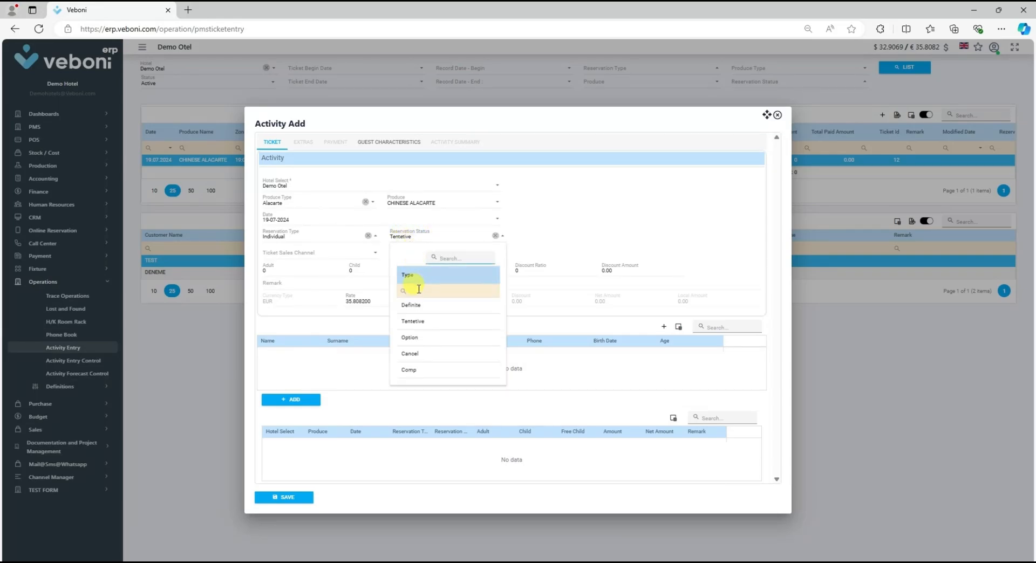
click(412, 306)
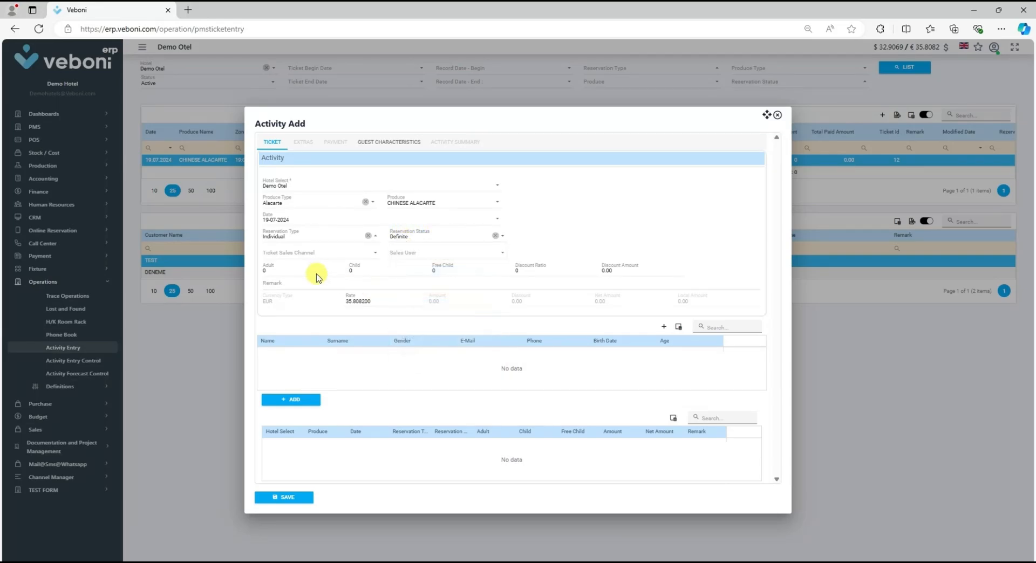
Step: Set the ticket sales channel to CALL and the sales user to Demo Hotel
click(299, 256)
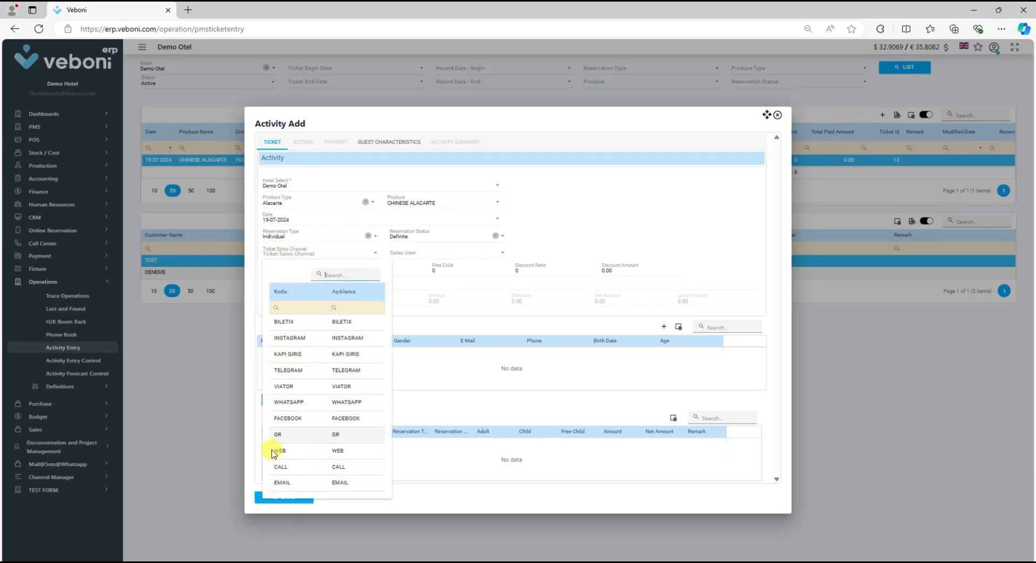
click(296, 467)
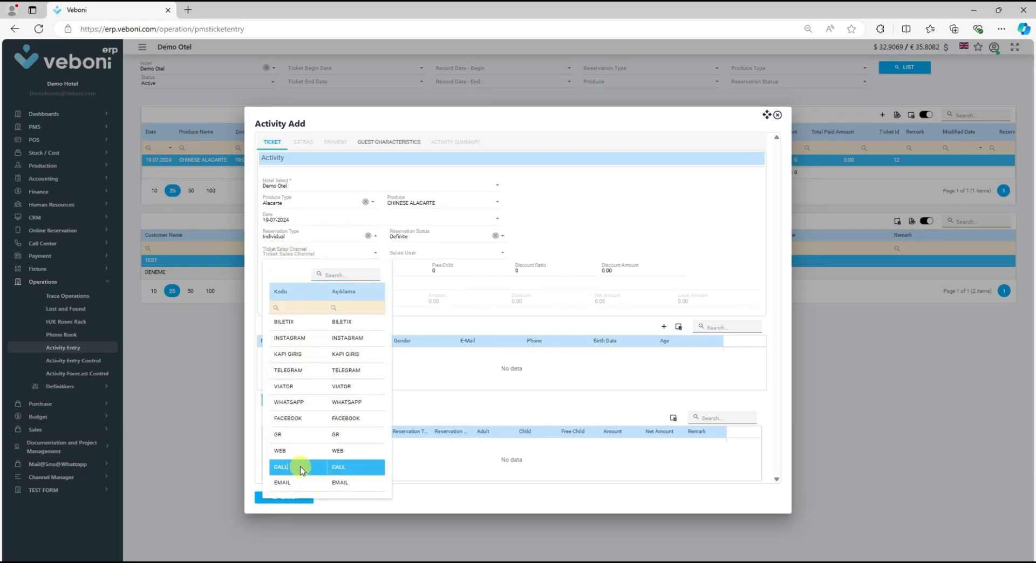
click(423, 255)
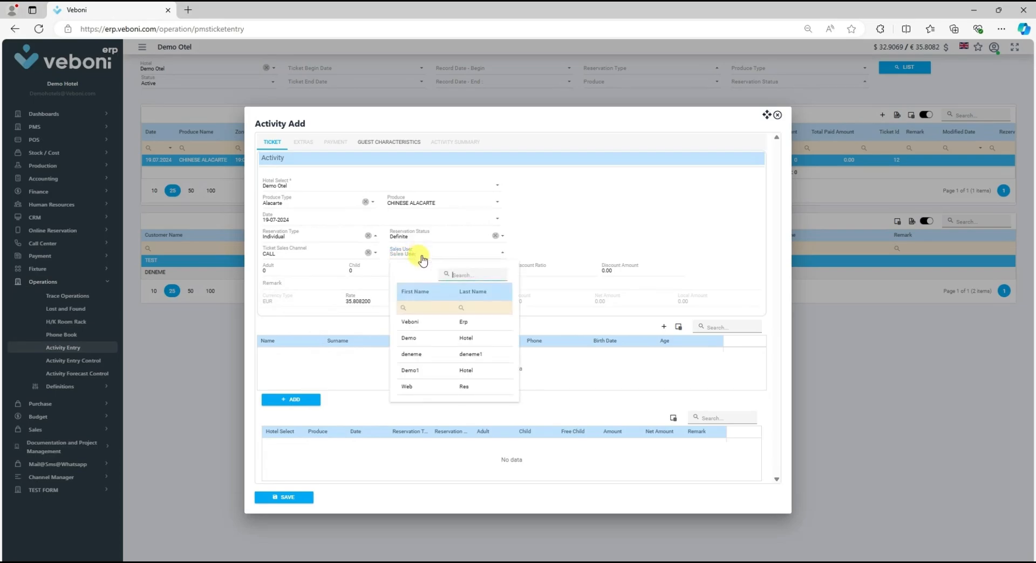
click(445, 343)
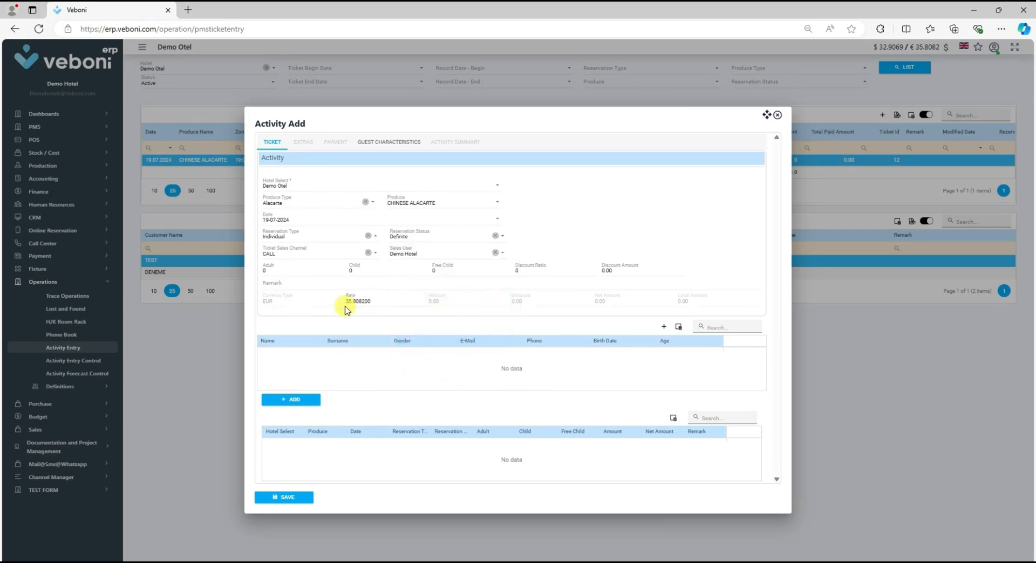
Step: Set adults to 2 and enter the remark "deniz manzaralı masa ricadır"
click(278, 270)
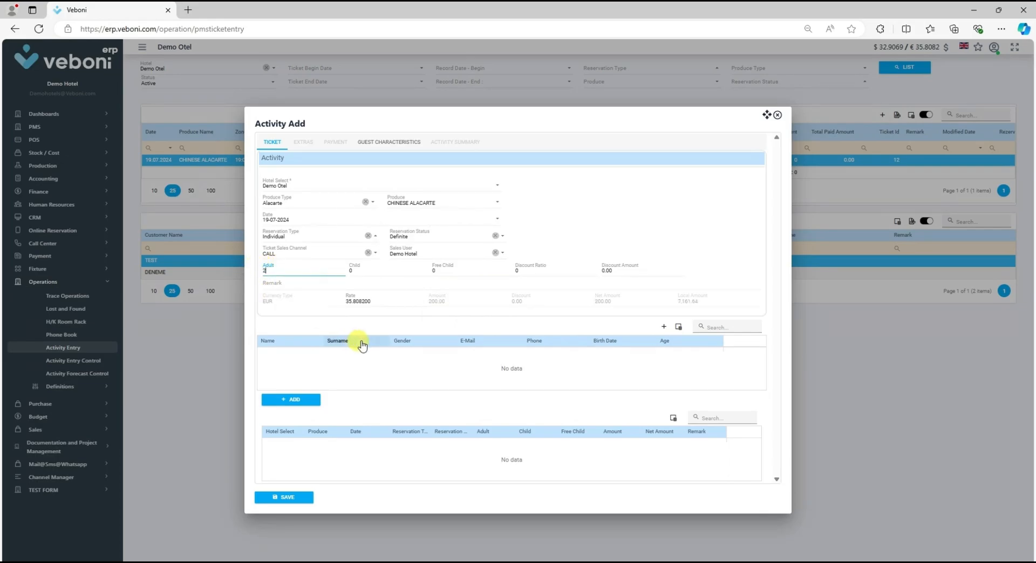
click(300, 283)
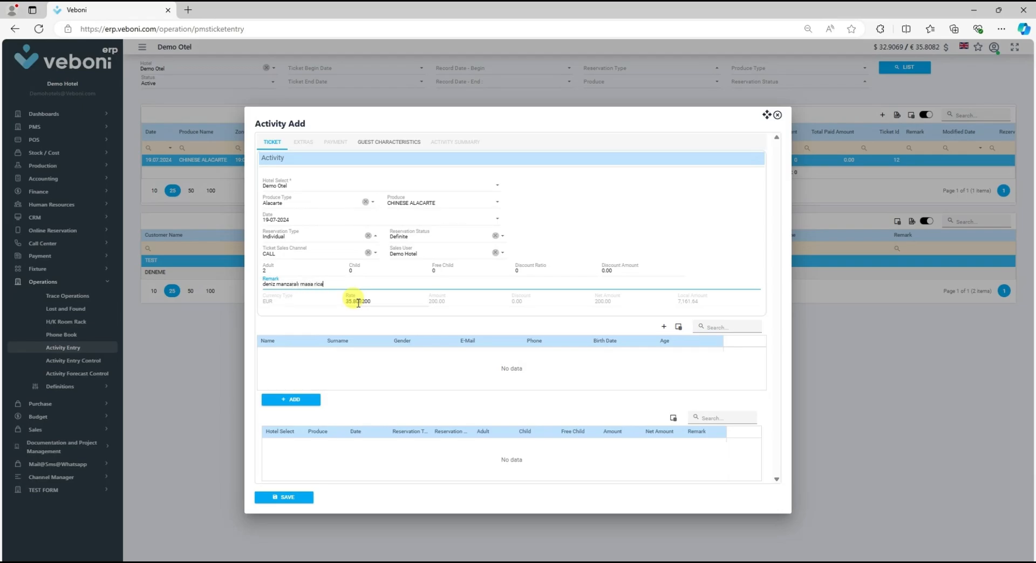
click(358, 302)
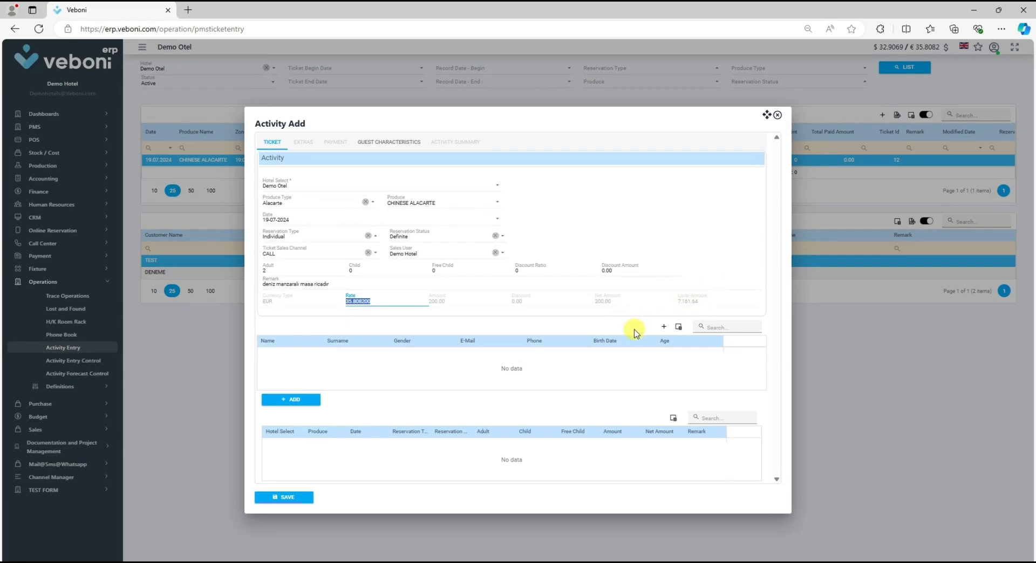
Step: Add a guest row with name TEST1, surname VEBONI, gender Erkek, the guest's e-mail address and a birth date
click(661, 327)
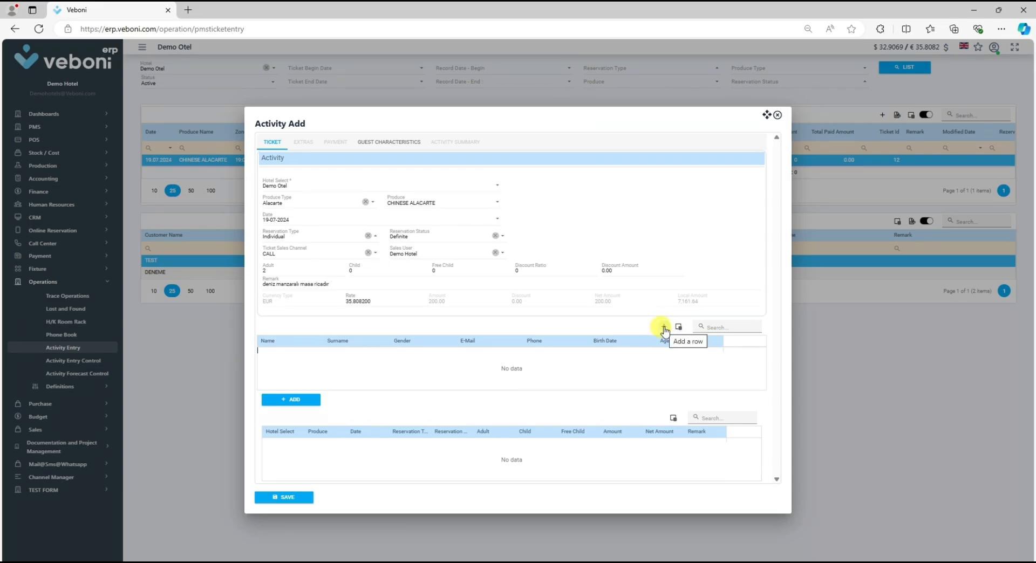
click(664, 328)
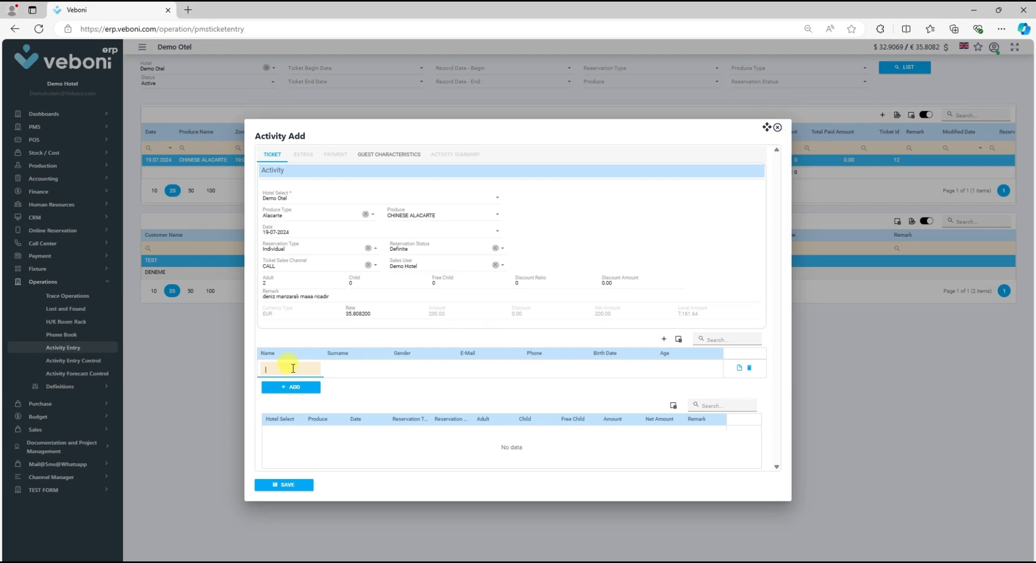
text(TEST1)
key(Tab)
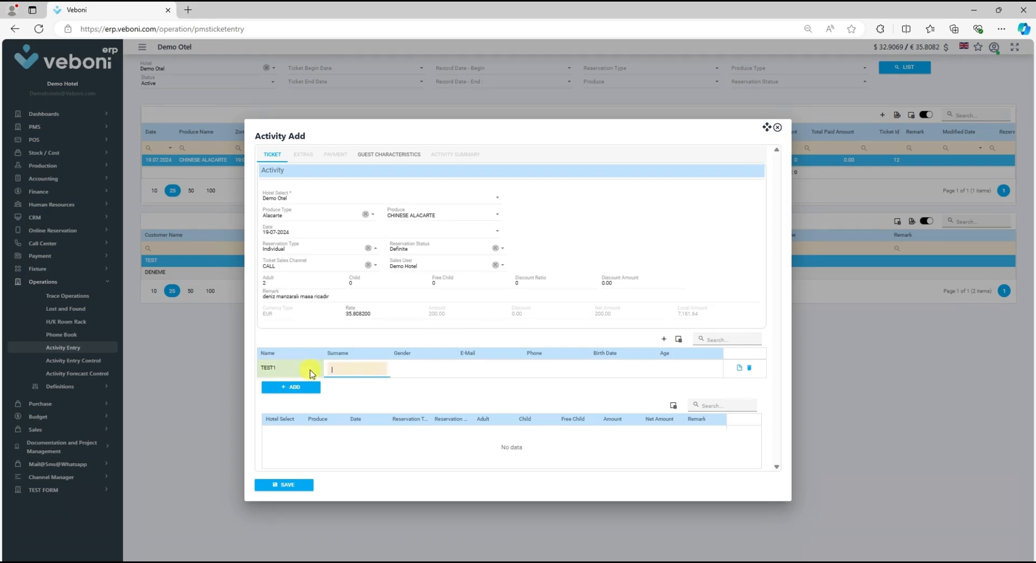
text(VEBONI)
key(Tab)
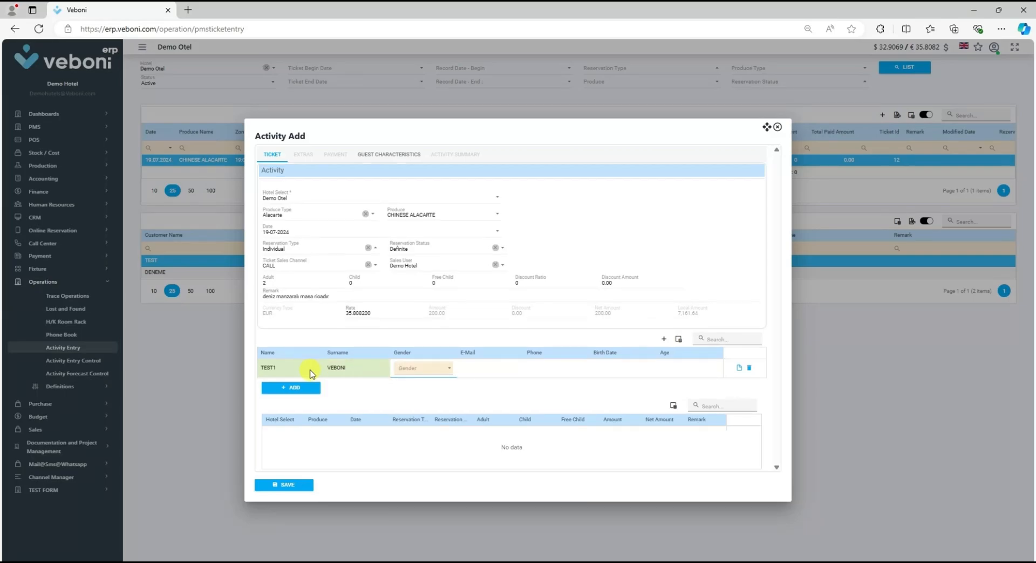
text(Erkek)
key(Tab)
text(deste)
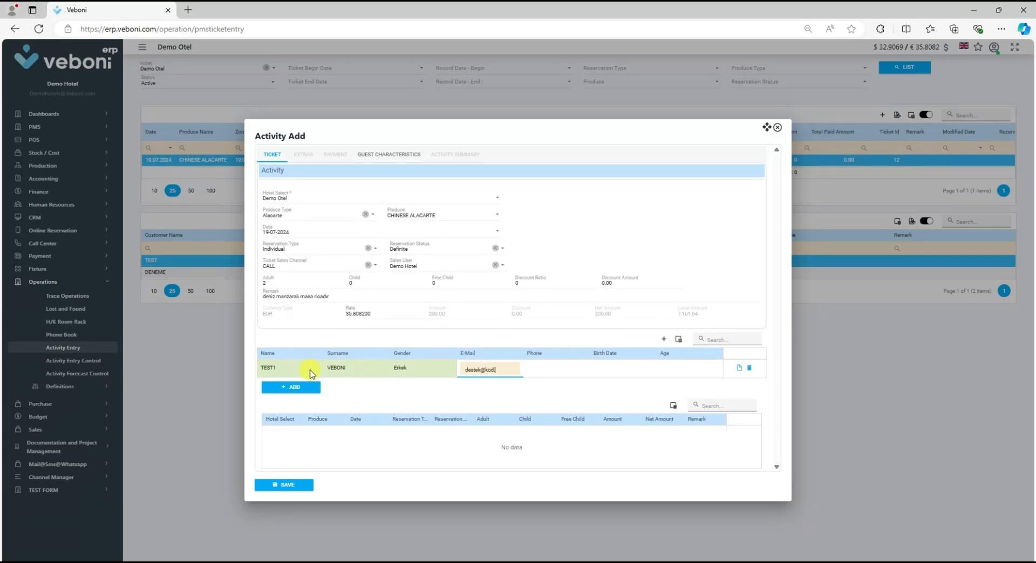
key(Tab)
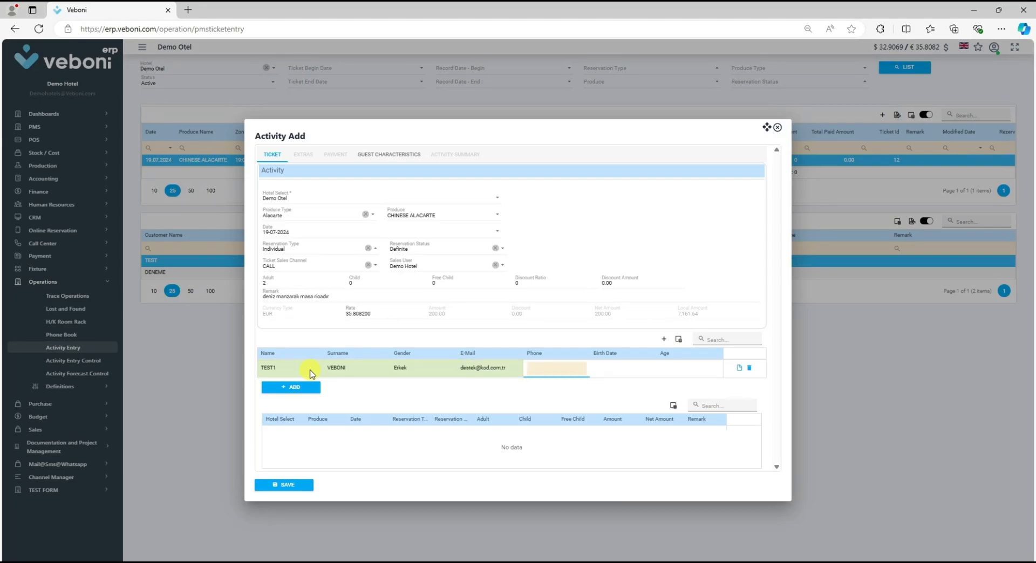
key(Tab)
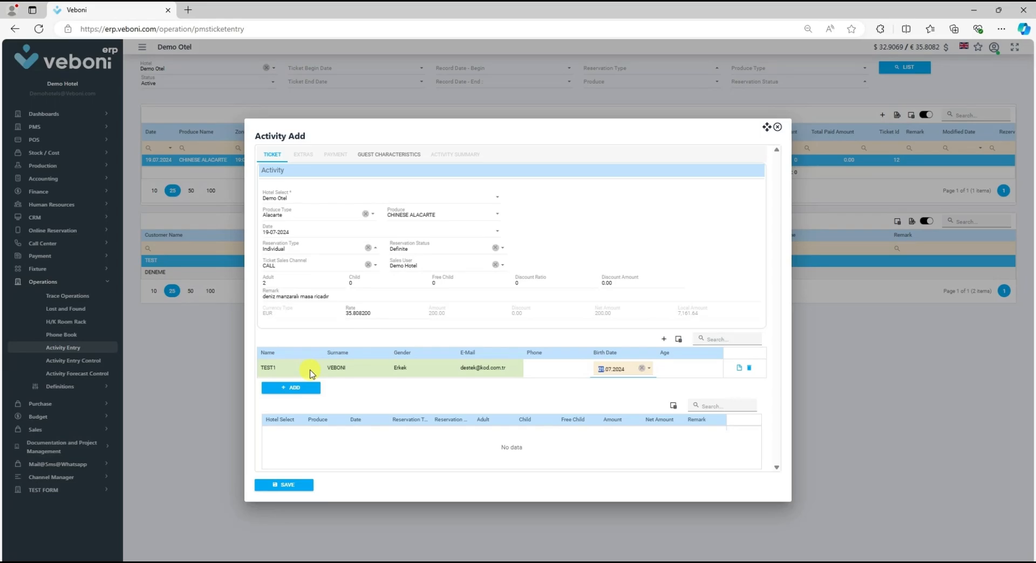
key(Return)
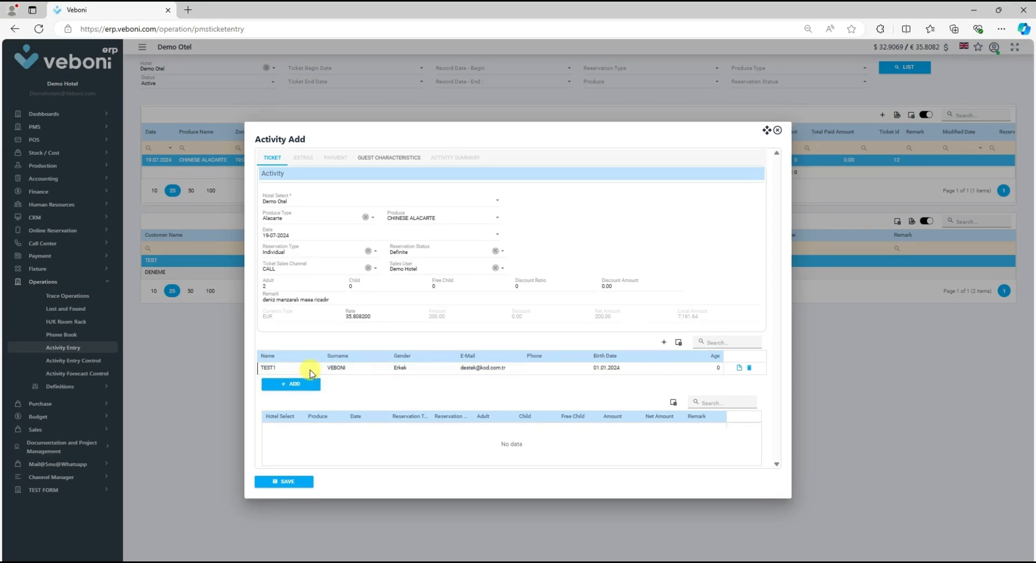
Step: Set the first guest's birth date to 01.01.2000
click(618, 371)
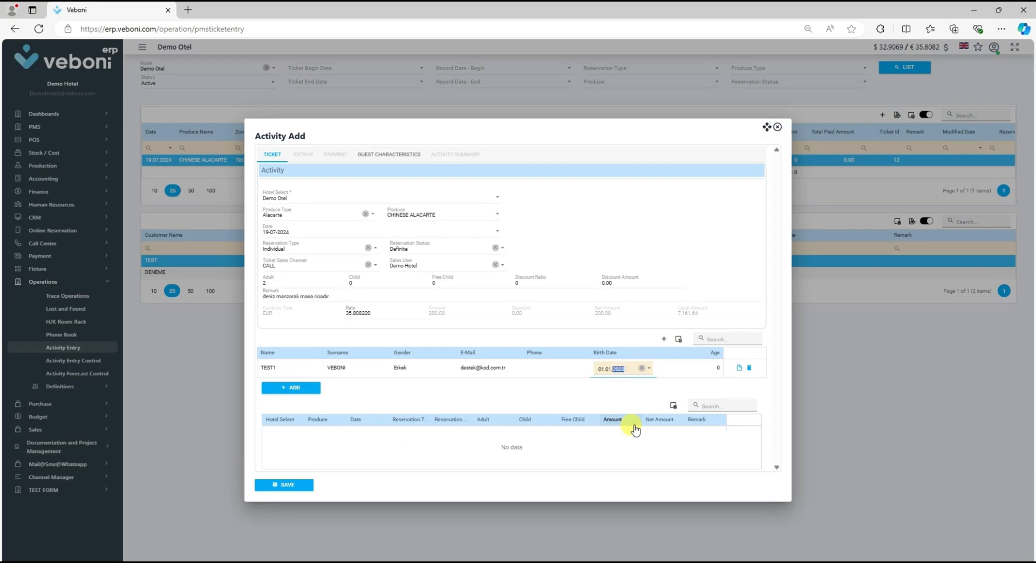
key(Return)
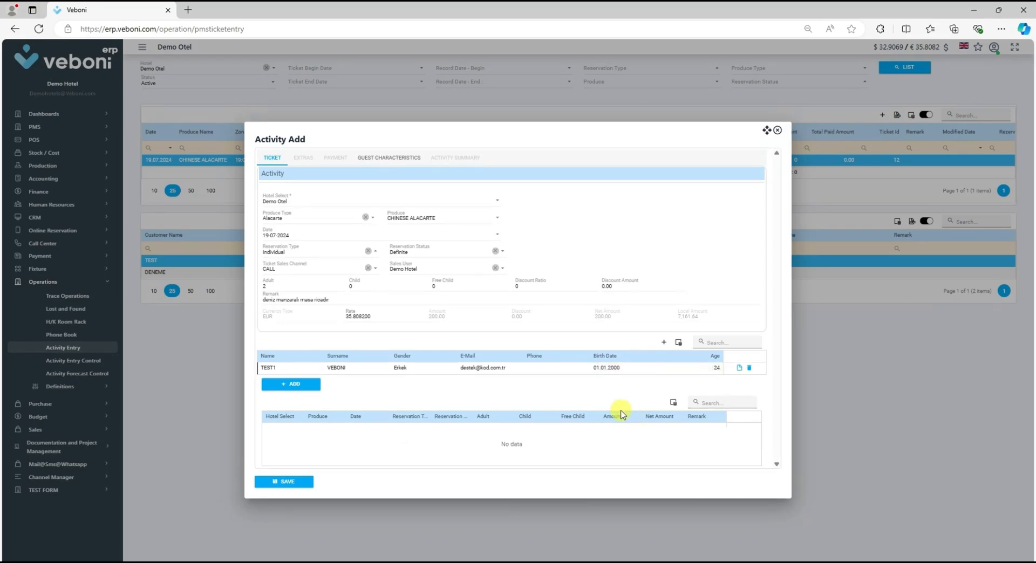
Step: Add a second guest row with name TEST2, surname VEBONI, gender Kadın and birth date 01.01.2000
click(664, 343)
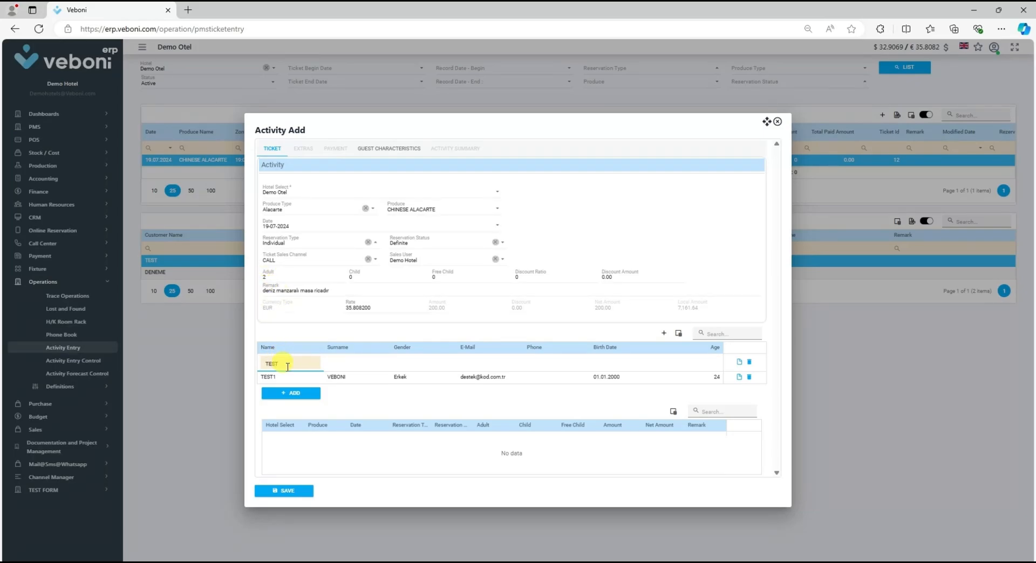
key(Tab)
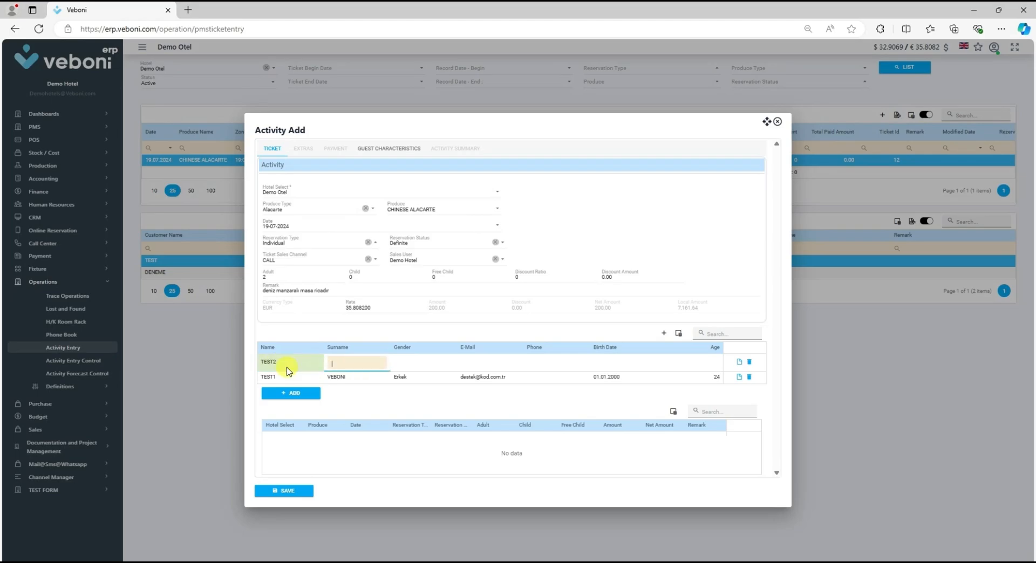
key(Tab)
text(Erkek)
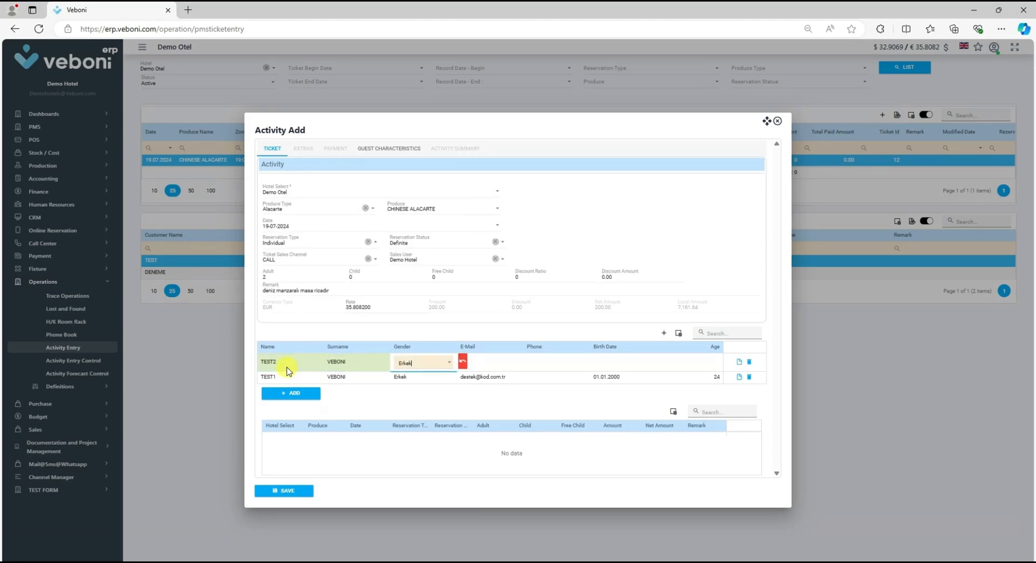
key(Tab)
key(Tab)
key(Tab)
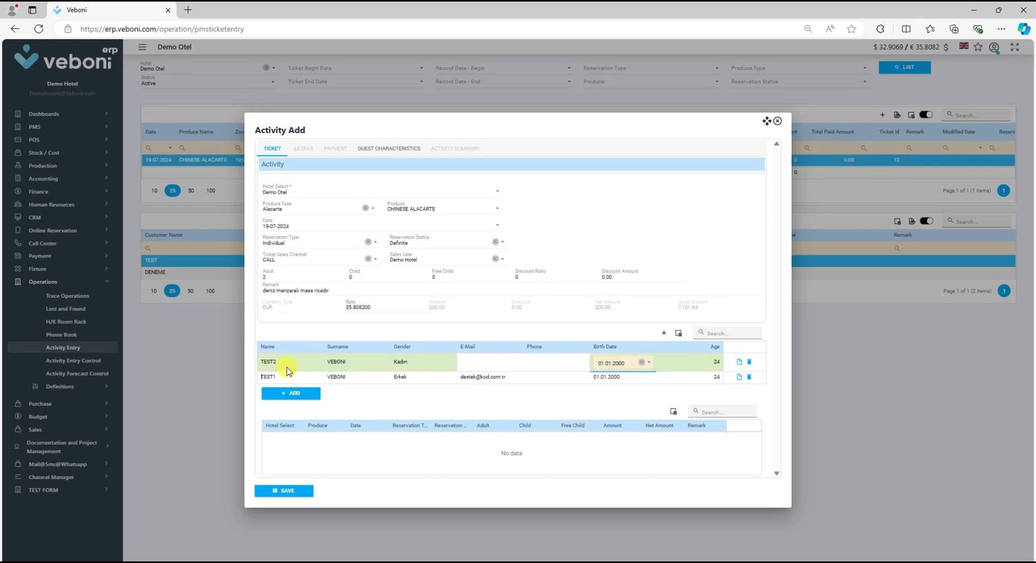
click(288, 368)
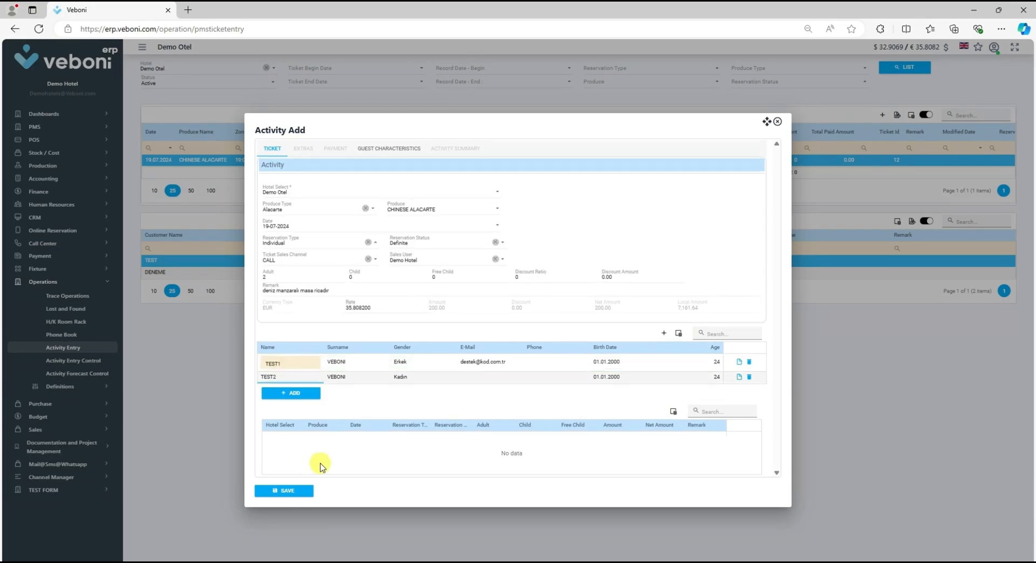
Step: Add the configured activity with both guests to the ticket's activity list
click(291, 393)
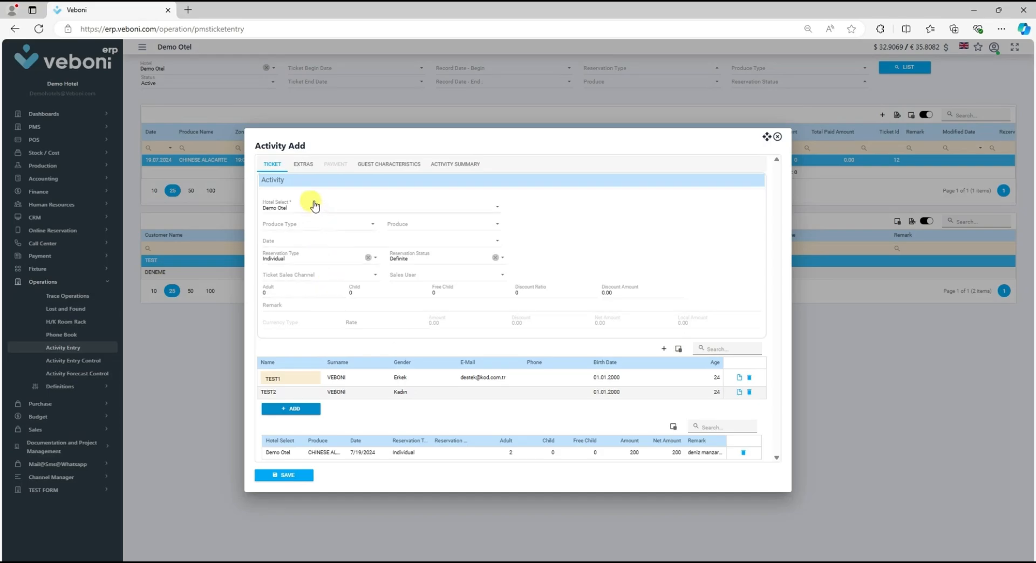
click(303, 165)
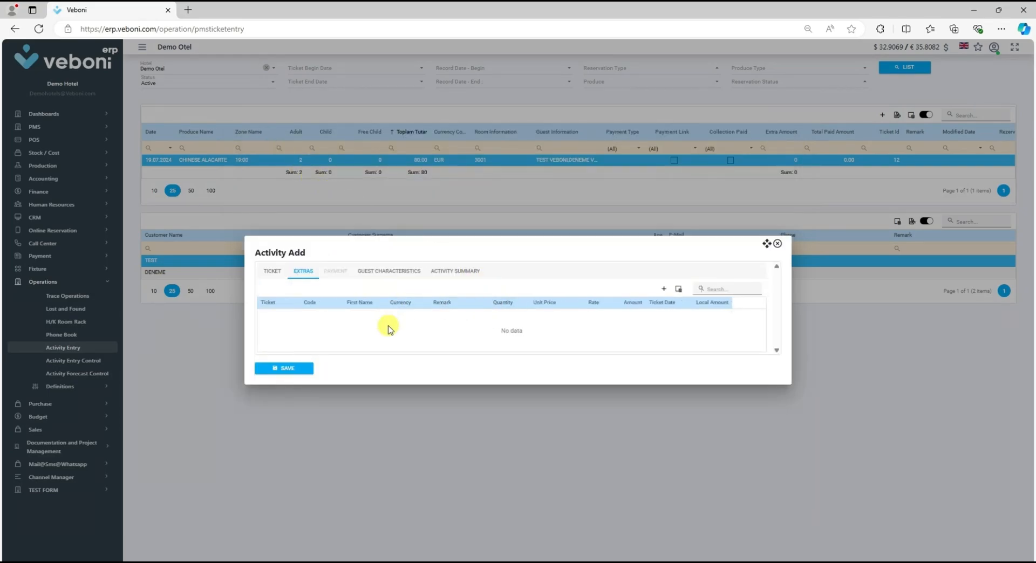
click(272, 270)
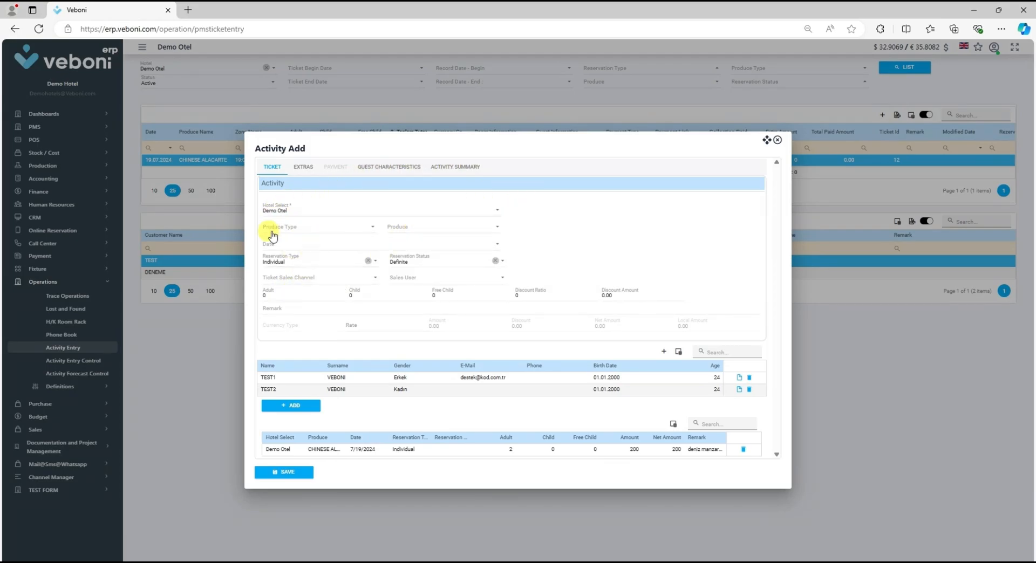
Step: Save the new ticket entry and agree to create a payment link
click(284, 476)
click(284, 475)
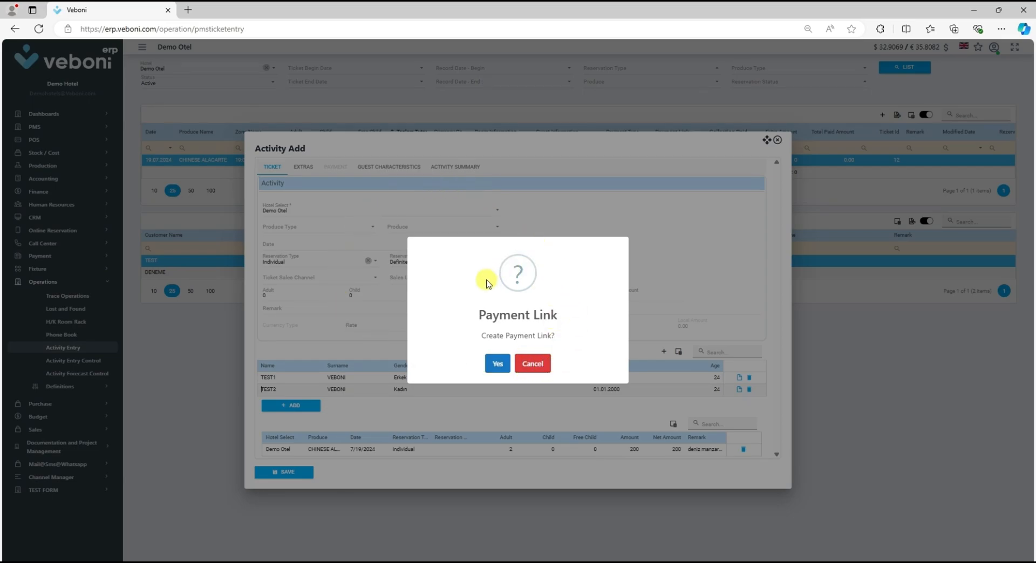
click(498, 366)
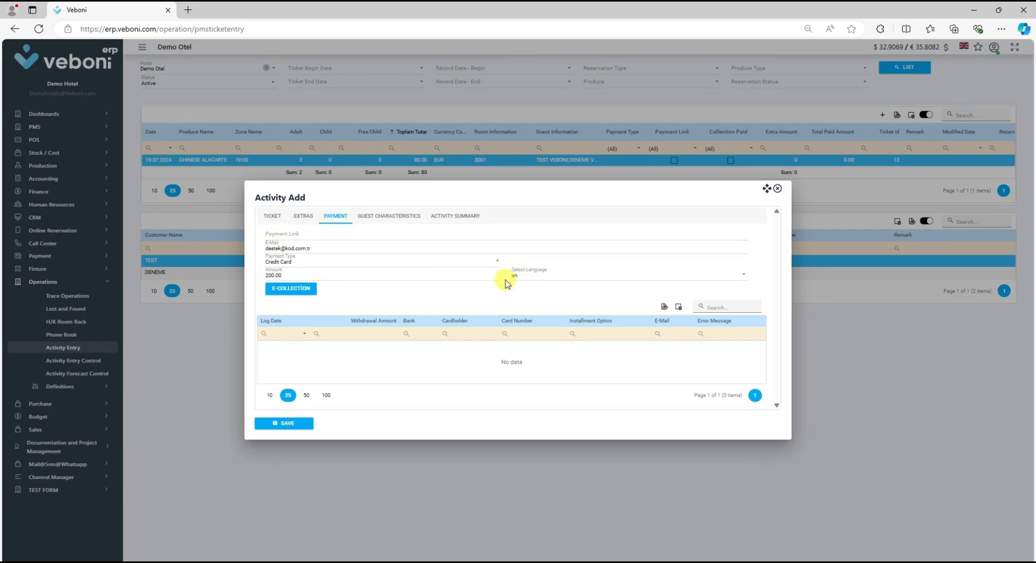
Step: Send the e-collection payment link for 200.00 by Credit Card in language en
click(533, 280)
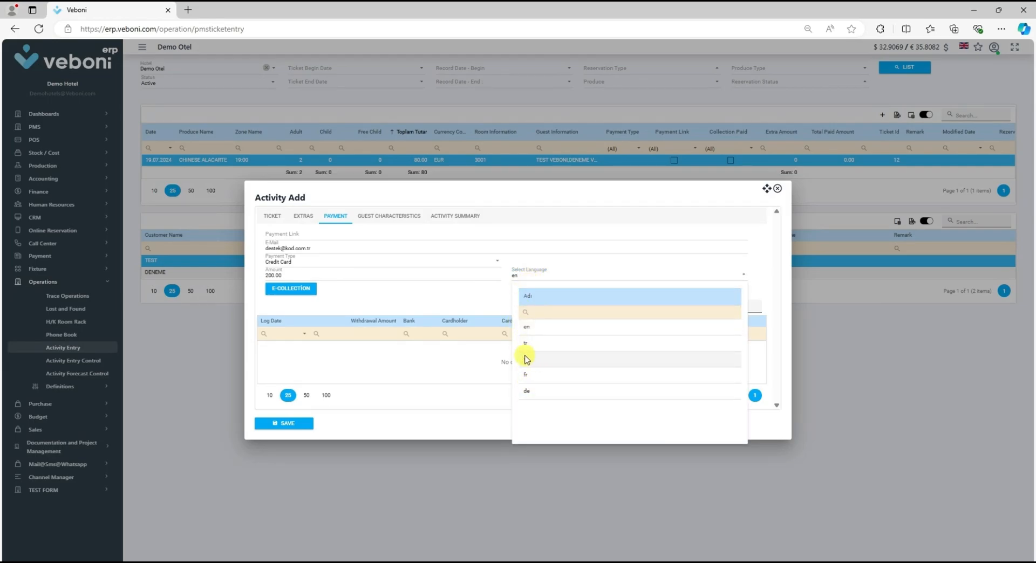
click(445, 302)
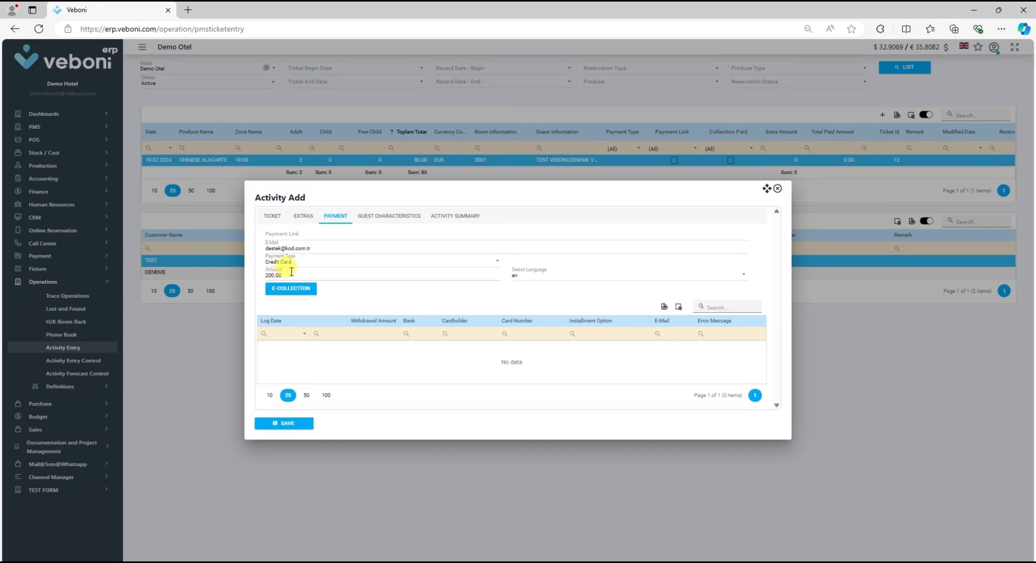
click(300, 263)
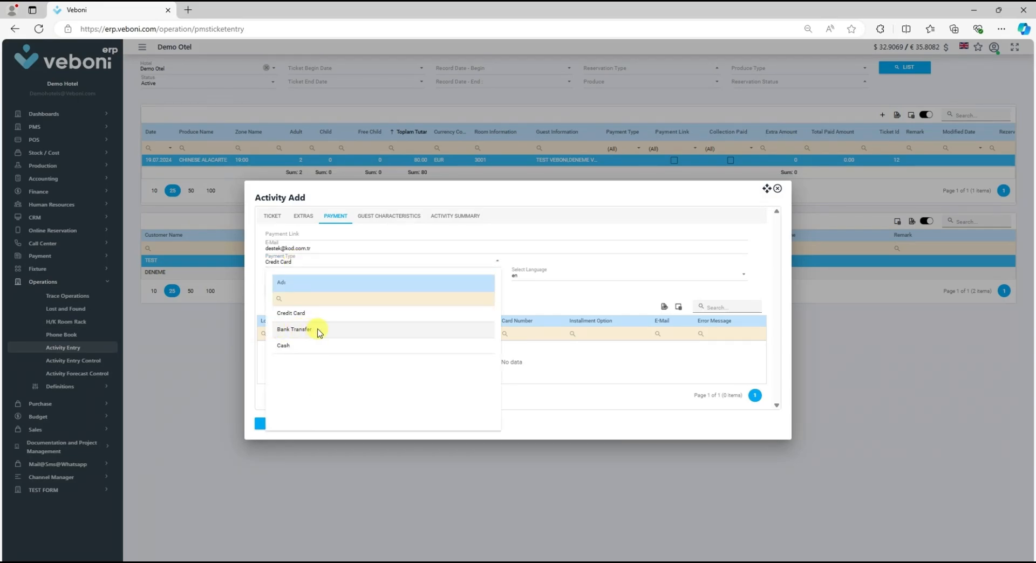
click(256, 301)
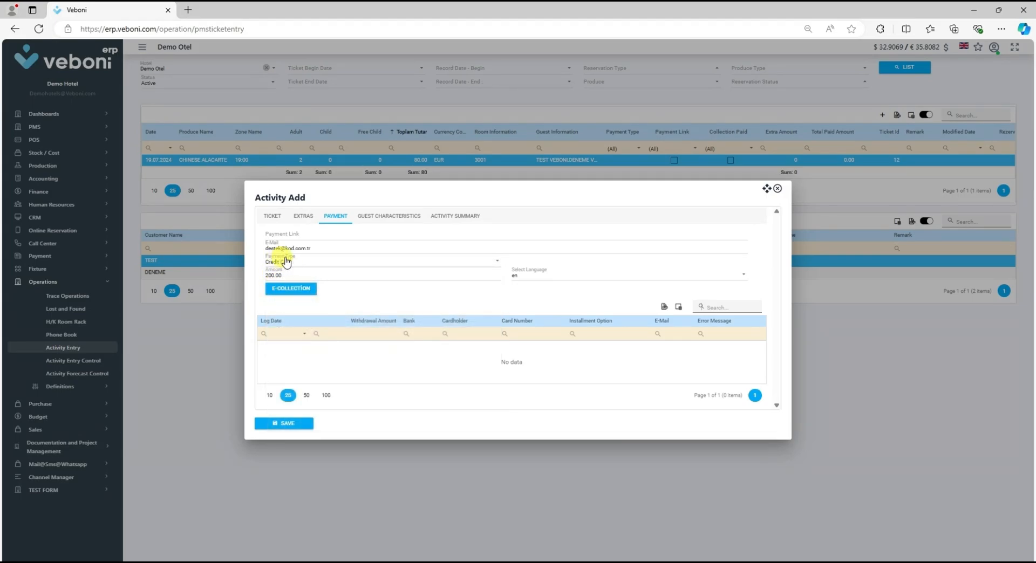
click(285, 290)
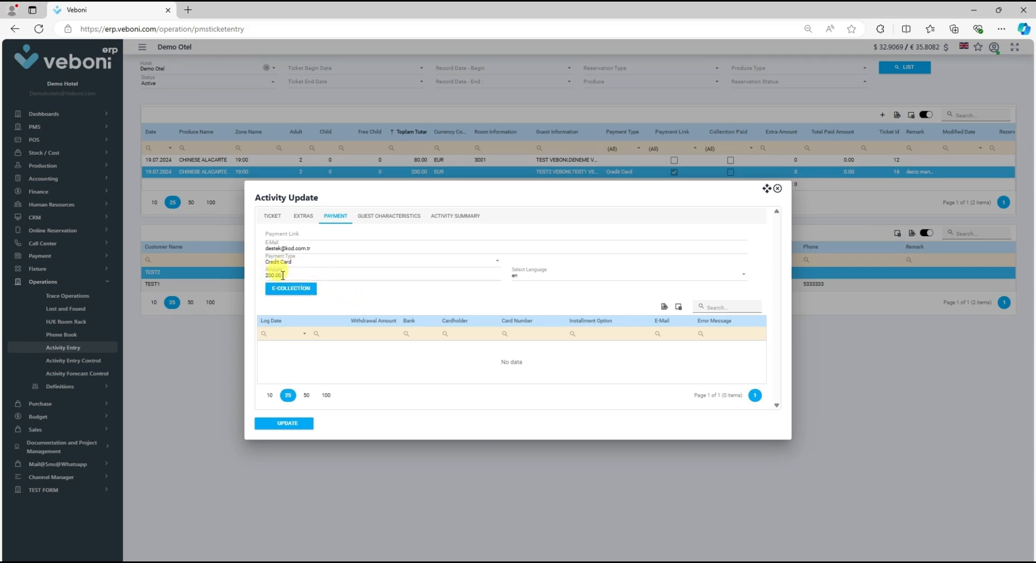
Step: In the activity summary, set the currency type to USD and send the e-collection link
click(464, 217)
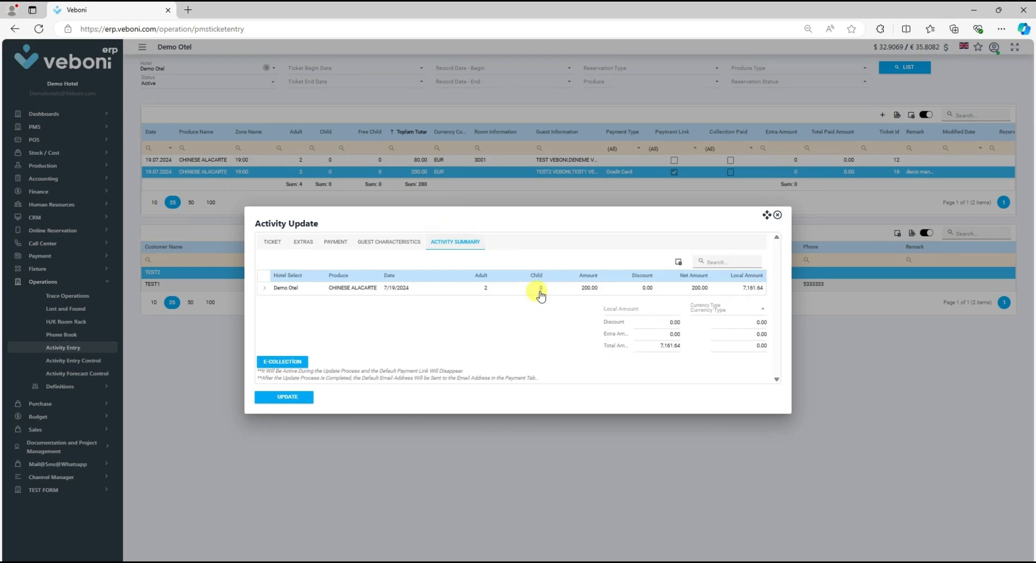
click(714, 311)
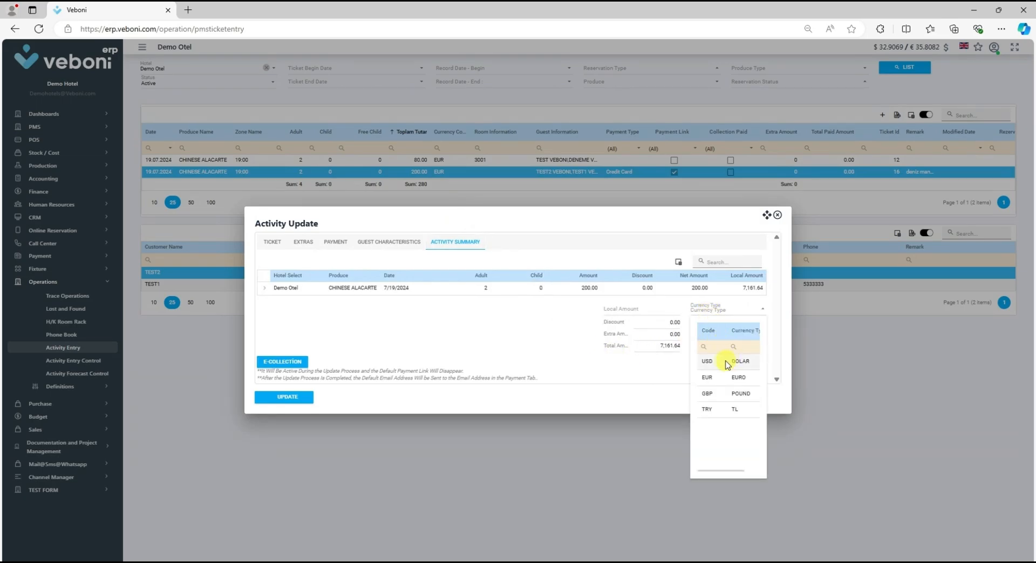
click(724, 362)
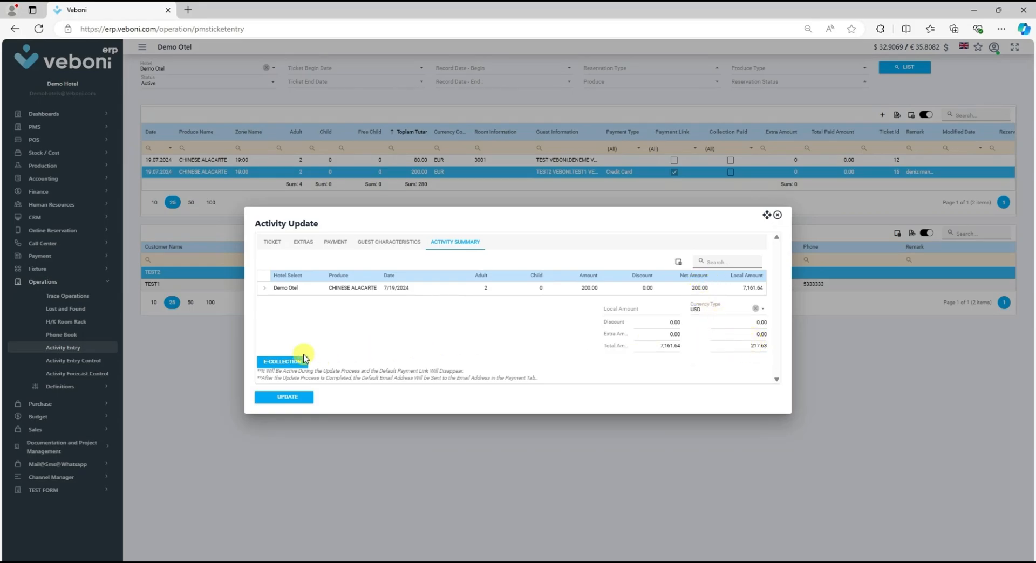
click(287, 363)
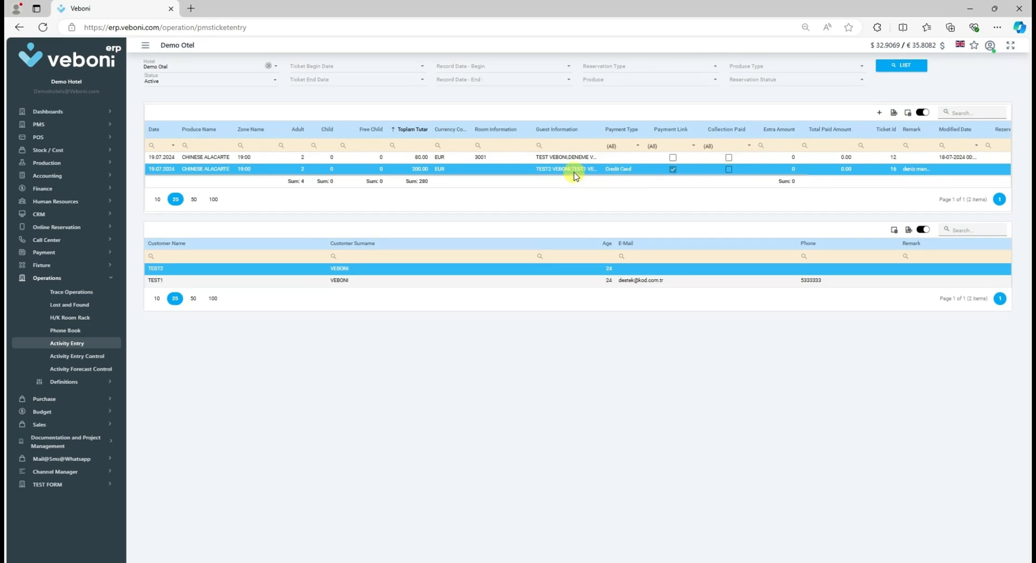
Step: Open the Send Mail options for the first ticket entry in the list
right_click(539, 159)
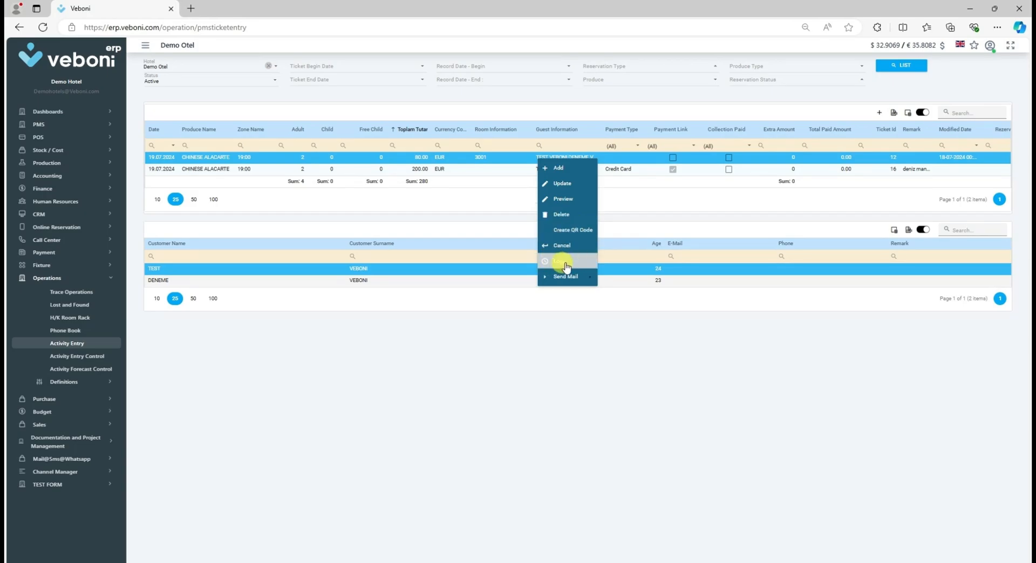
mouse_move(572, 278)
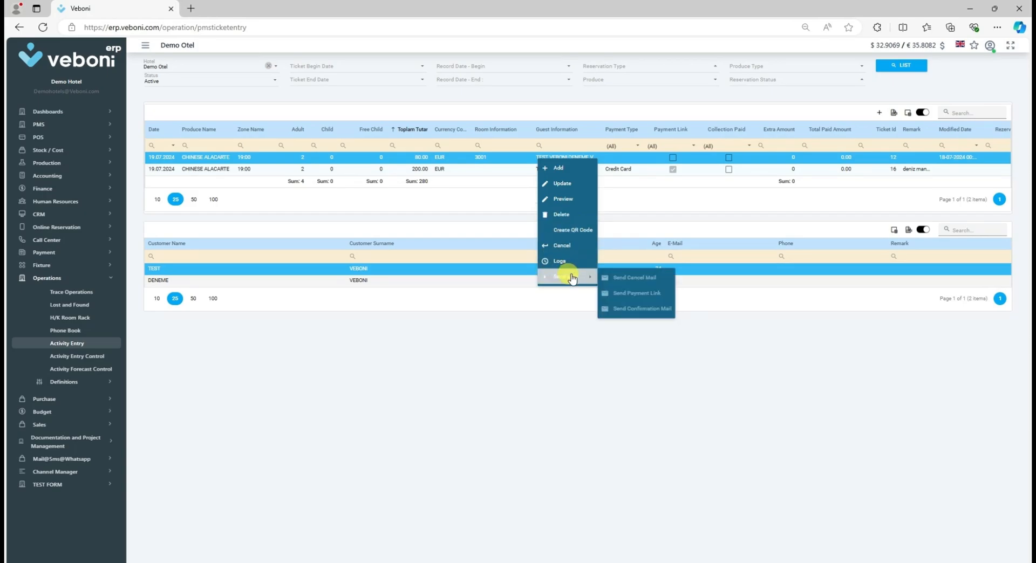